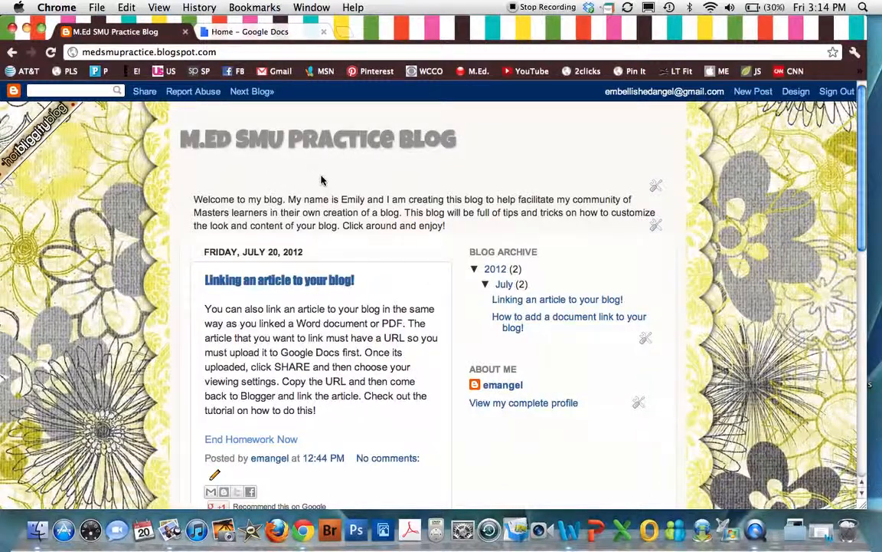
{"action": "scroll", "coordinate": [322, 177], "scroll_direction": "down", "scroll_amount": 1}
{"action": "scroll", "coordinate": [322, 177], "scroll_direction": "down", "scroll_amount": 5}
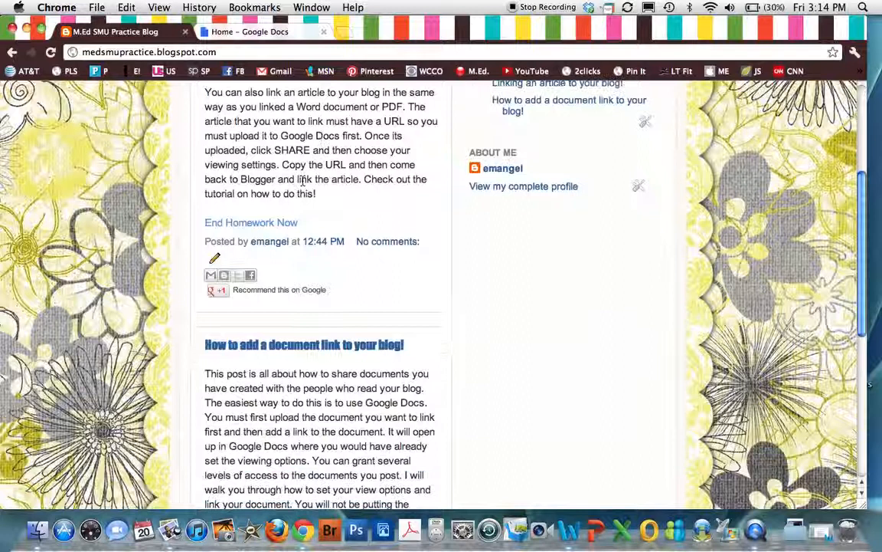
{"action": "scroll", "coordinate": [322, 178], "scroll_direction": "down", "scroll_amount": 5}
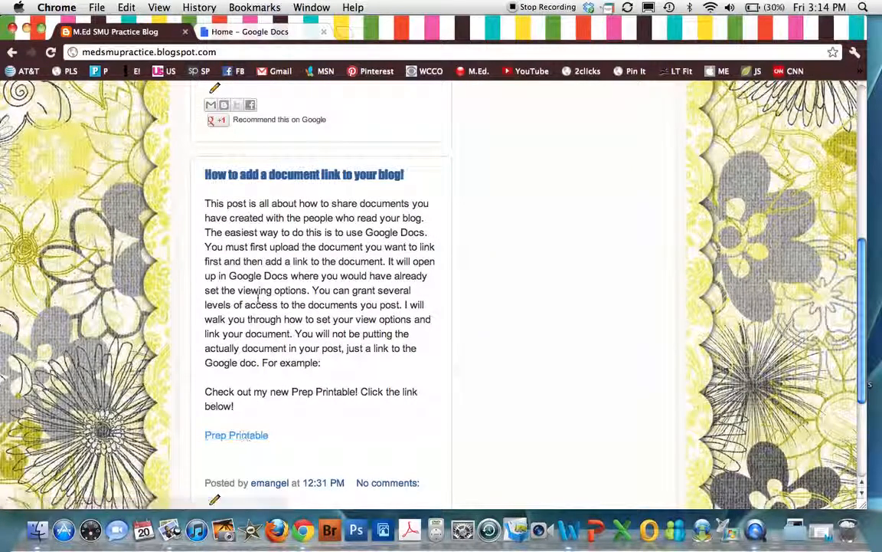
{"action": "scroll", "coordinate": [245, 441], "scroll_direction": "down", "scroll_amount": 5}
{"action": "scroll", "coordinate": [253, 345], "scroll_direction": "up", "scroll_amount": 5}
{"action": "scroll", "coordinate": [258, 299], "scroll_direction": "up", "scroll_amount": 5}
{"action": "scroll", "coordinate": [258, 299], "scroll_direction": "up", "scroll_amount": 1}
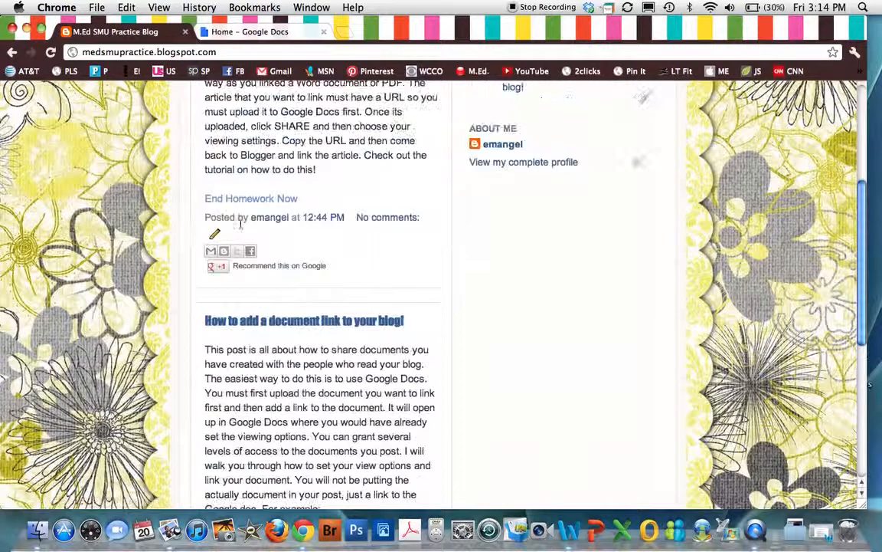
{"action": "scroll", "coordinate": [277, 310], "scroll_direction": "down", "scroll_amount": 2}
{"action": "scroll", "coordinate": [277, 310], "scroll_direction": "down", "scroll_amount": 5}
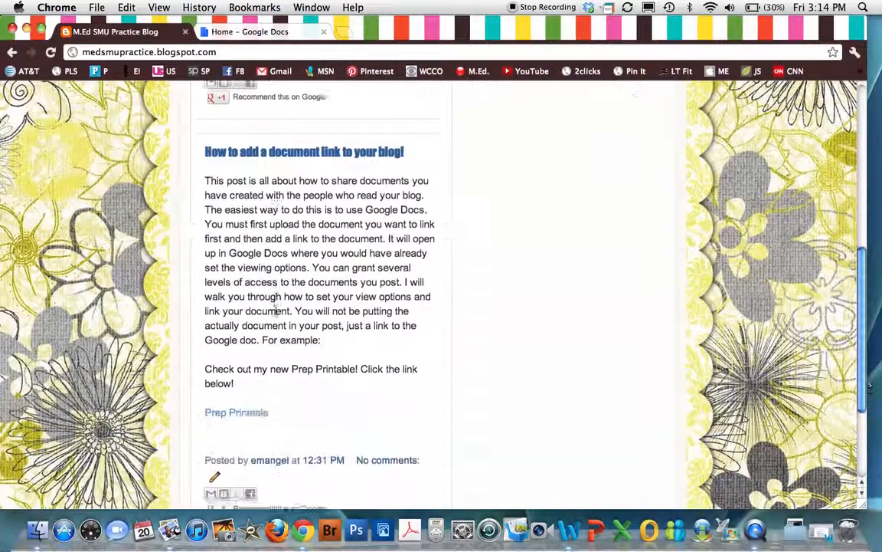
{"action": "scroll", "coordinate": [278, 310], "scroll_direction": "down", "scroll_amount": 2}
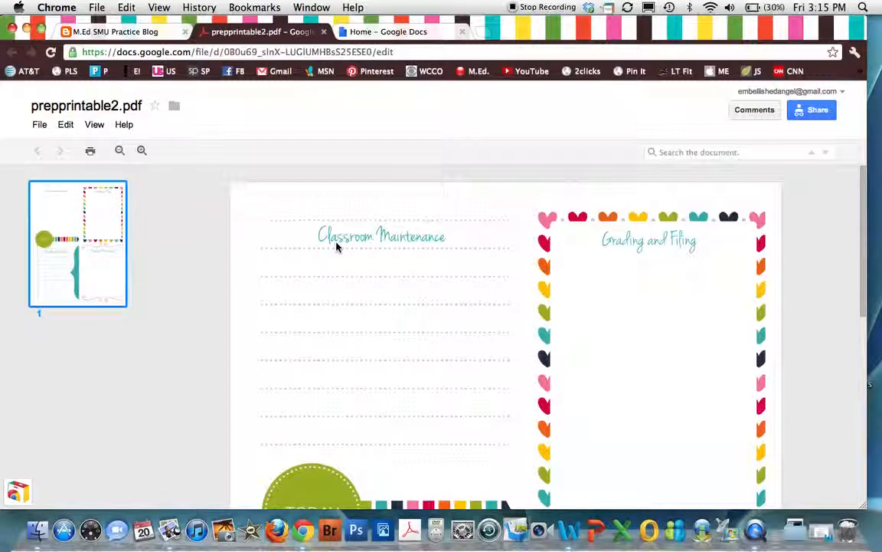
{"action": "scroll", "coordinate": [337, 245], "scroll_direction": "down", "scroll_amount": 5}
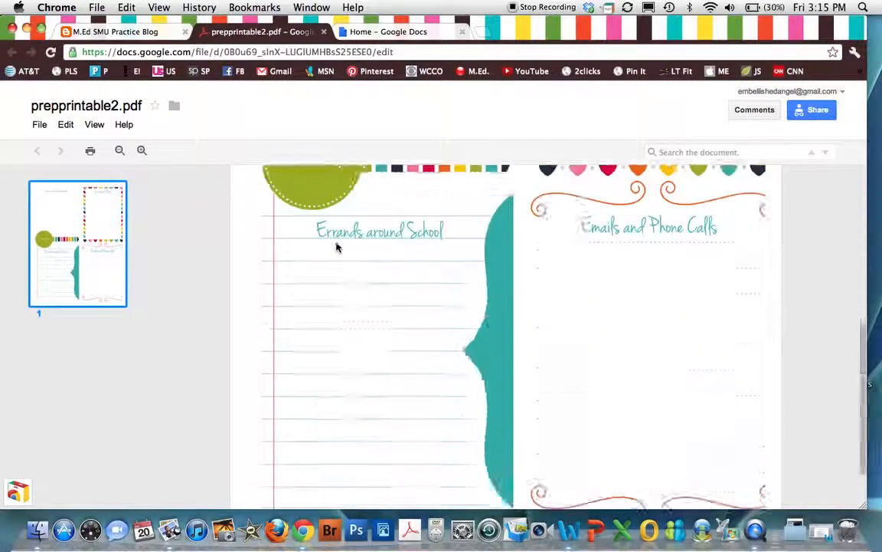
{"action": "scroll", "coordinate": [337, 245], "scroll_direction": "up", "scroll_amount": 5}
{"action": "scroll", "coordinate": [337, 245], "scroll_direction": "down", "scroll_amount": 5}
{"action": "scroll", "coordinate": [337, 245], "scroll_direction": "up", "scroll_amount": 5}
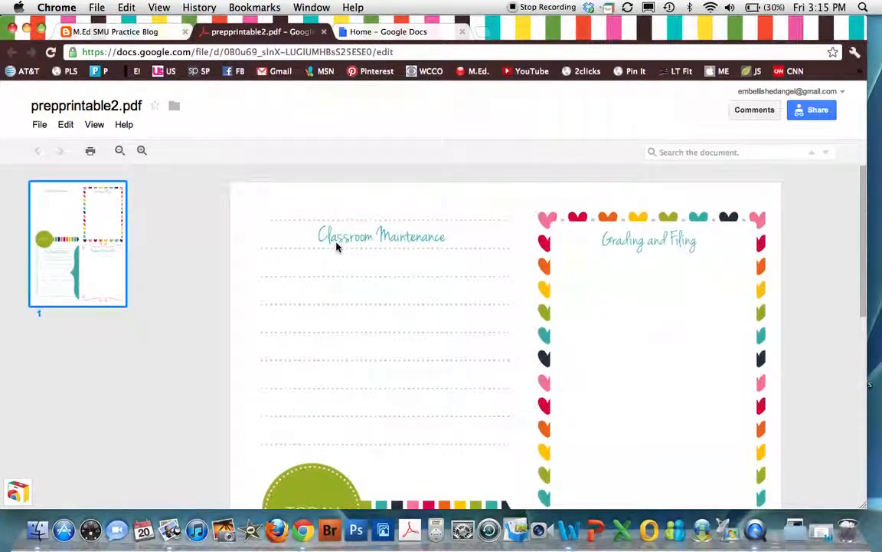
Step: Glance at the file options for prepprintable2.pdf without using any, then close that document
{"action": "left_click", "coordinate": [40, 124]}
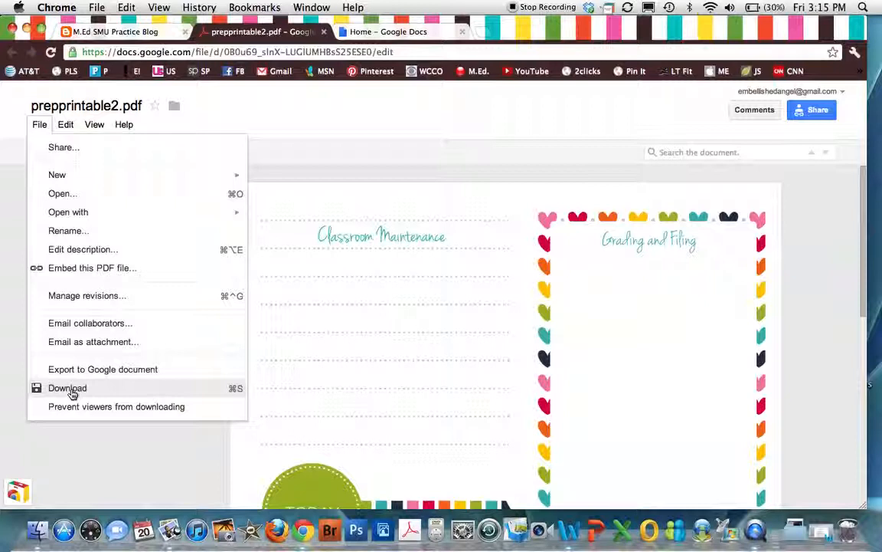
{"action": "left_click", "coordinate": [39, 124]}
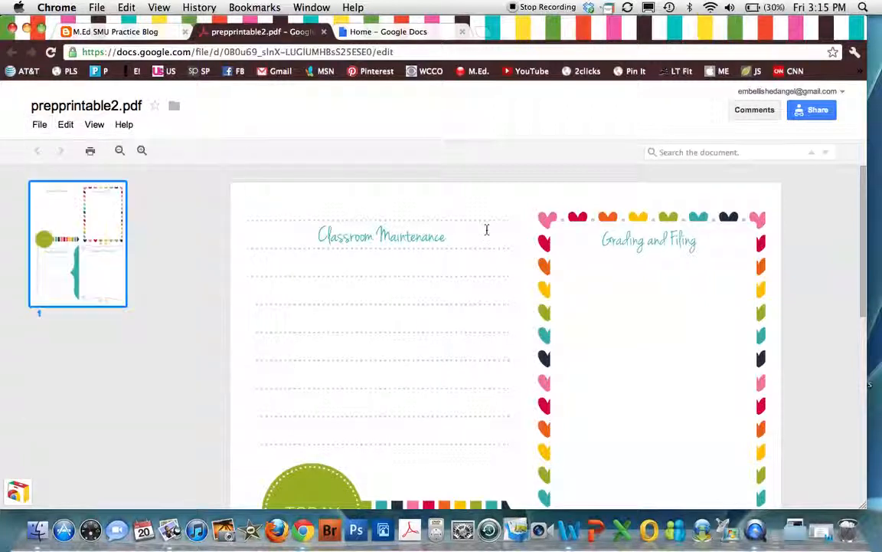
{"action": "scroll", "coordinate": [486, 230], "scroll_direction": "down", "scroll_amount": 8}
{"action": "scroll", "coordinate": [486, 230], "scroll_direction": "down", "scroll_amount": 4}
{"action": "scroll", "coordinate": [487, 230], "scroll_direction": "up", "scroll_amount": 12}
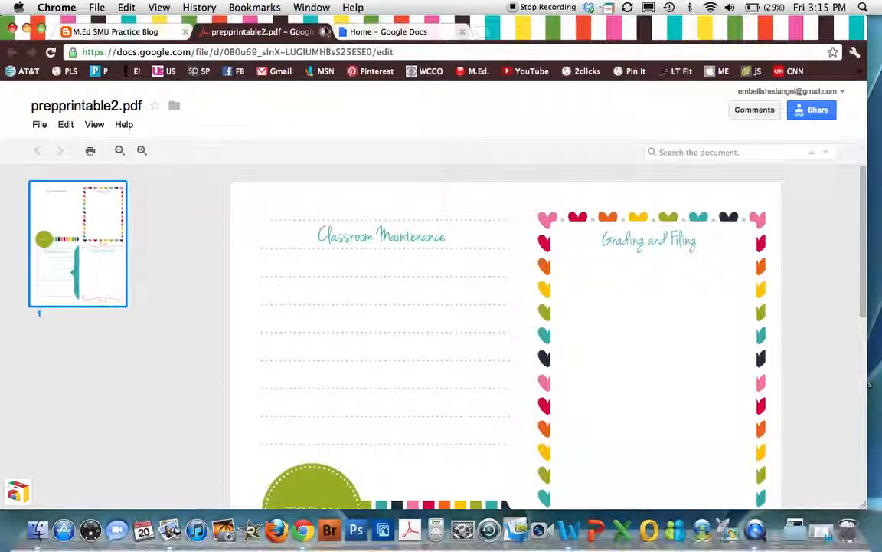
{"action": "left_click", "coordinate": [324, 32]}
{"action": "scroll", "coordinate": [319, 201], "scroll_direction": "up", "scroll_amount": 5}
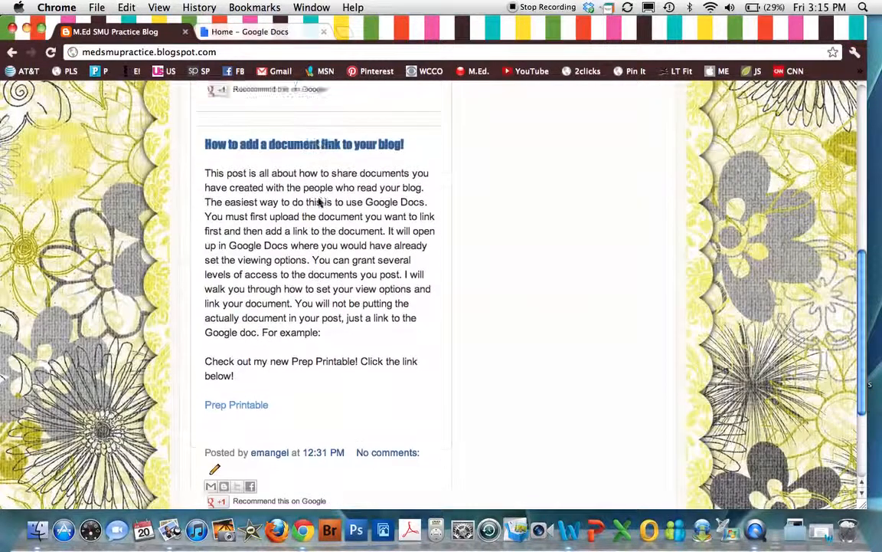
{"action": "scroll", "coordinate": [320, 202], "scroll_direction": "up", "scroll_amount": 3}
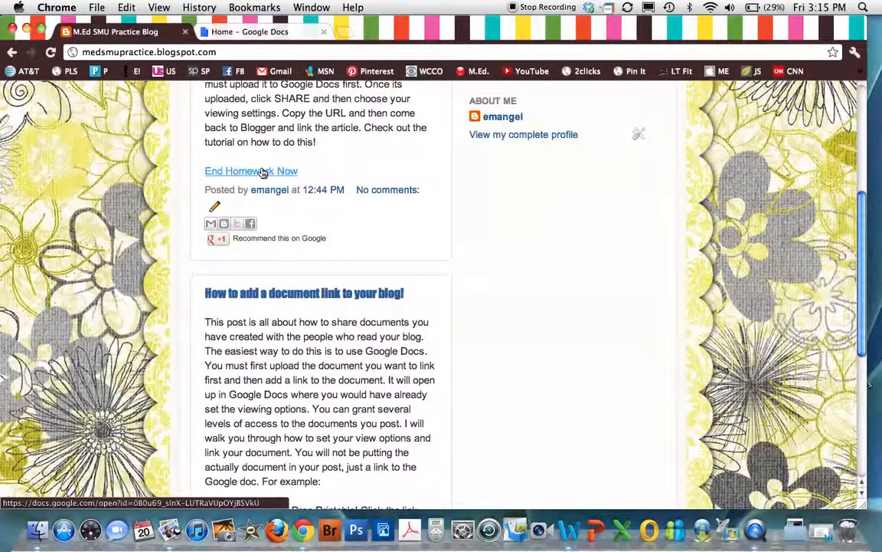
Step: Preview end_homework_now.pdf from the blog's End Homework Now link, then close it
{"action": "left_click", "coordinate": [260, 171]}
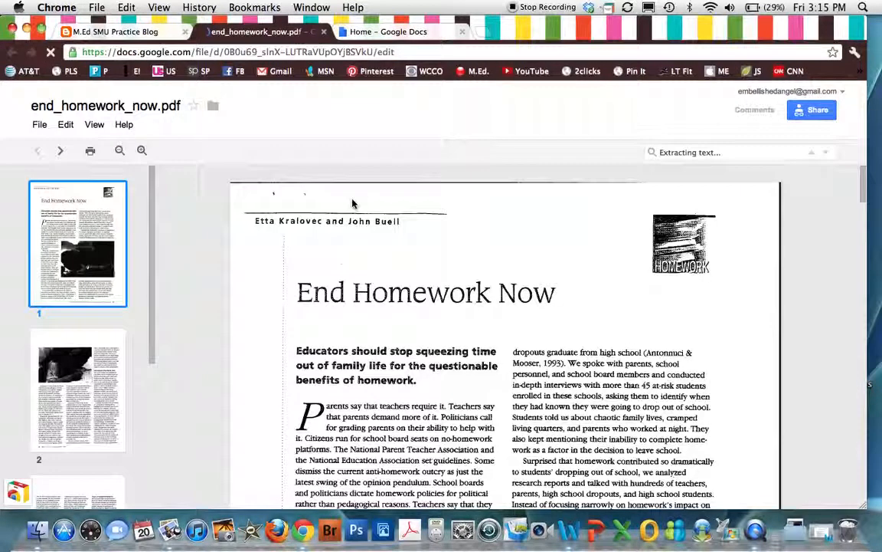
{"action": "scroll", "coordinate": [353, 203], "scroll_direction": "down", "scroll_amount": 4}
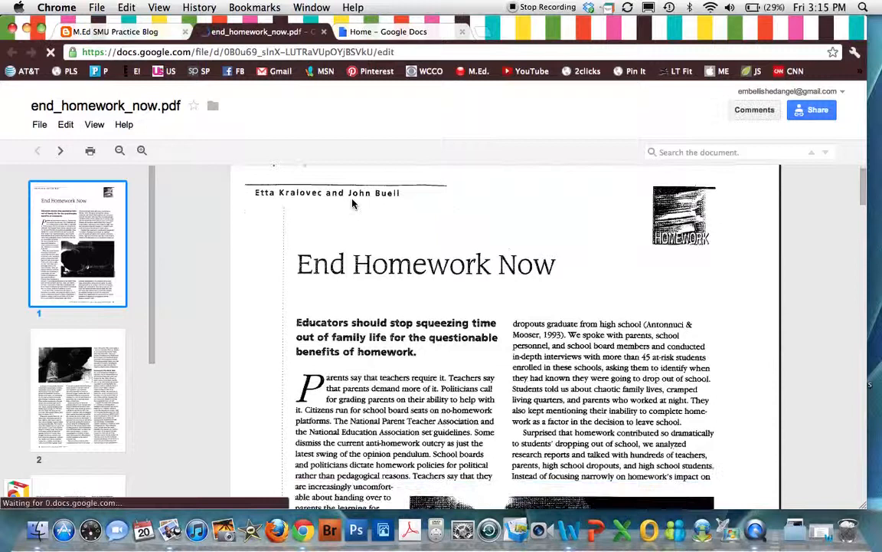
{"action": "scroll", "coordinate": [353, 203], "scroll_direction": "down", "scroll_amount": 6}
{"action": "scroll", "coordinate": [353, 203], "scroll_direction": "up", "scroll_amount": 8}
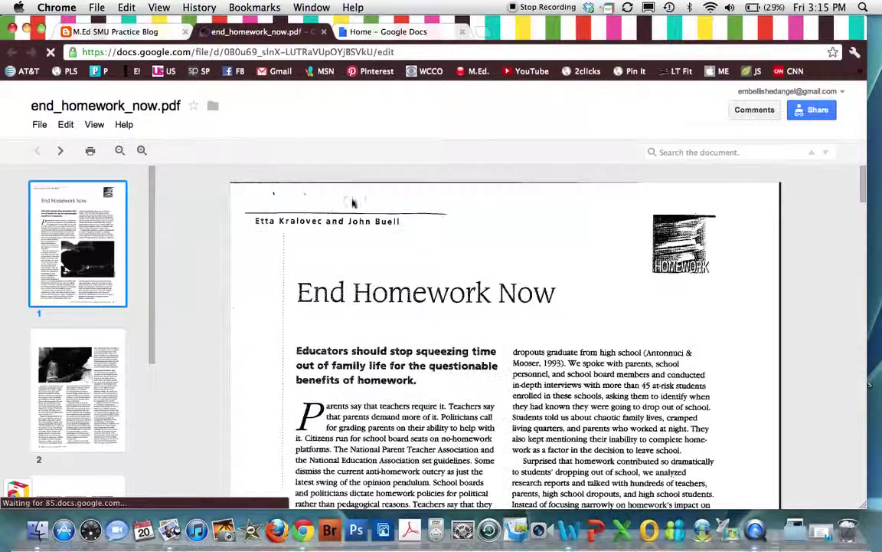
{"action": "left_click", "coordinate": [39, 124]}
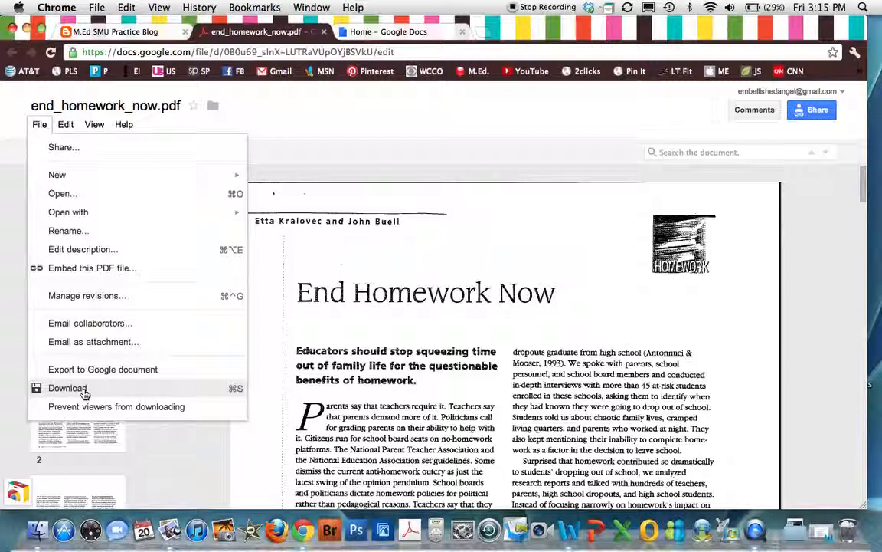
{"action": "left_click", "coordinate": [39, 125]}
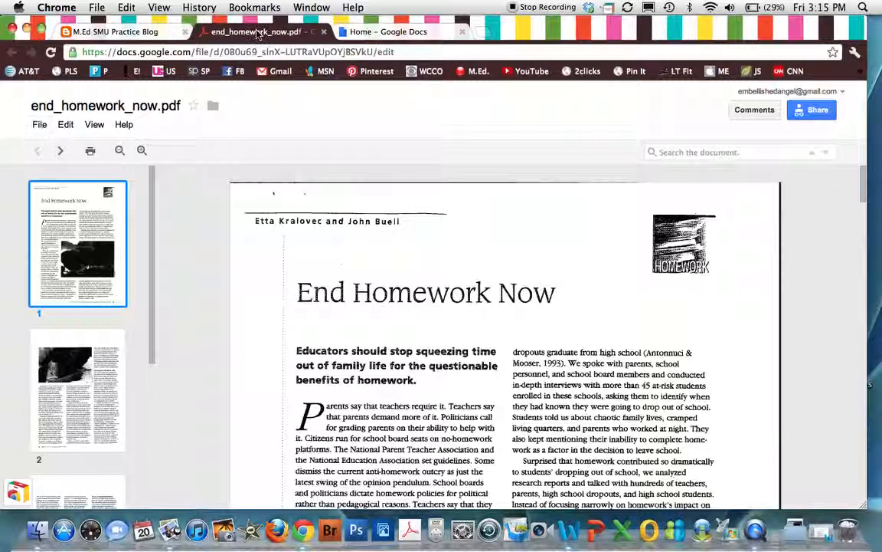
{"action": "left_click", "coordinate": [322, 32]}
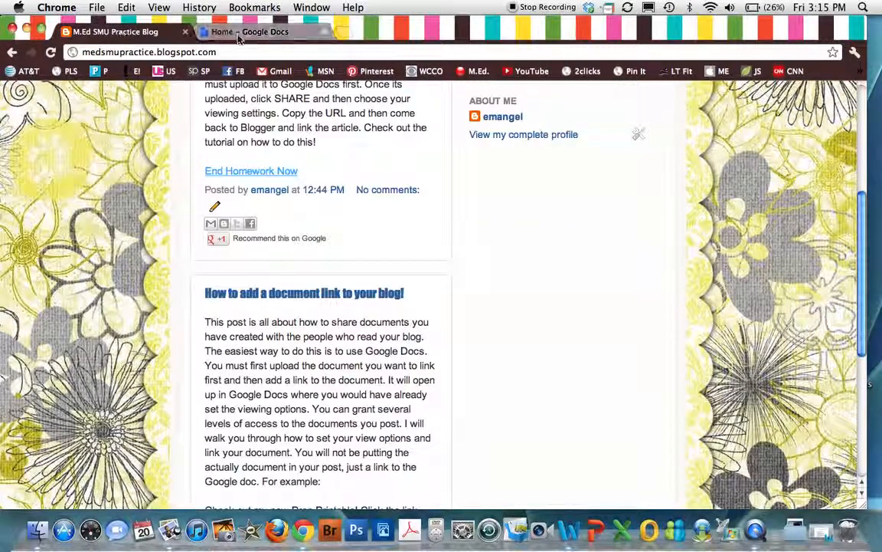
Step: Return to the practice blog page and hide the browser to reveal the desktop
{"action": "left_click", "coordinate": [253, 32]}
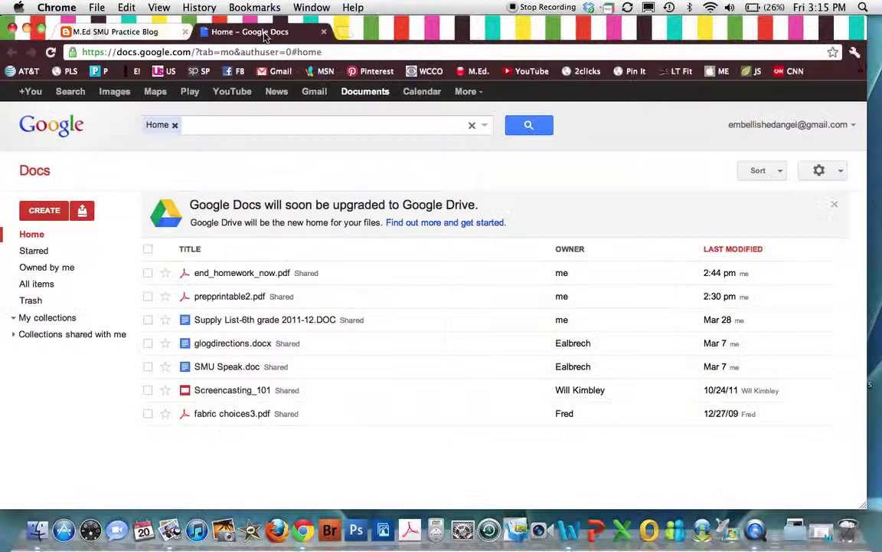
{"action": "left_click", "coordinate": [138, 32]}
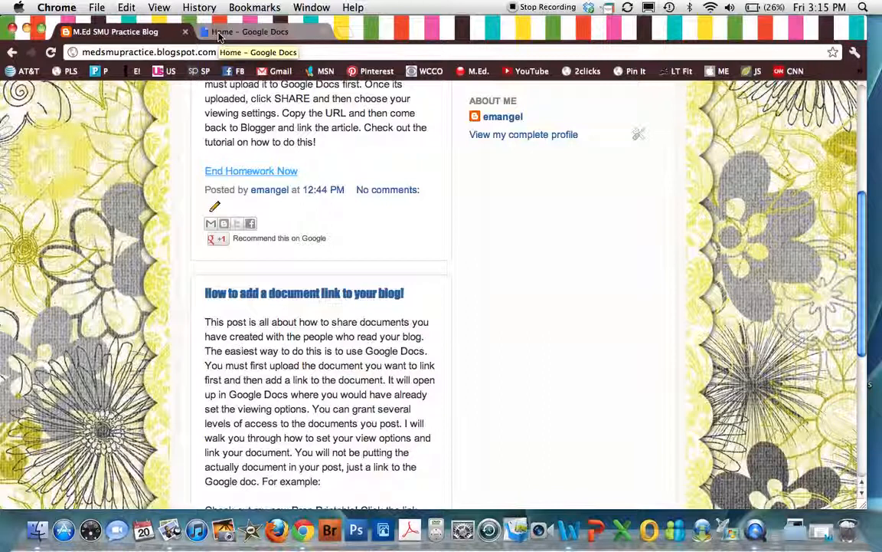
{"action": "left_click", "coordinate": [27, 29]}
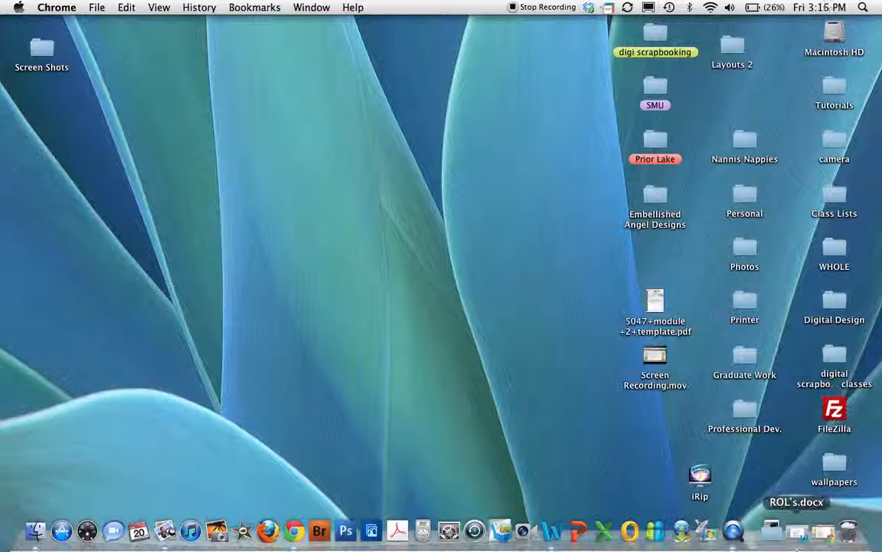
Step: Save the ROL's document from Word as a PDF named ROL's in the Dropbox folder
{"action": "left_click", "coordinate": [796, 534]}
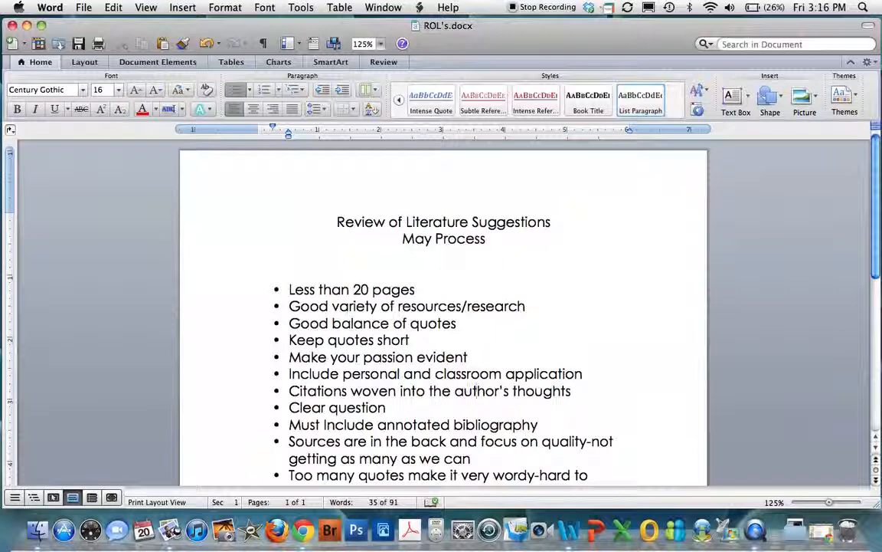
{"action": "scroll", "coordinate": [444, 306], "scroll_direction": "down", "scroll_amount": 5}
{"action": "scroll", "coordinate": [444, 306], "scroll_direction": "down", "scroll_amount": 5}
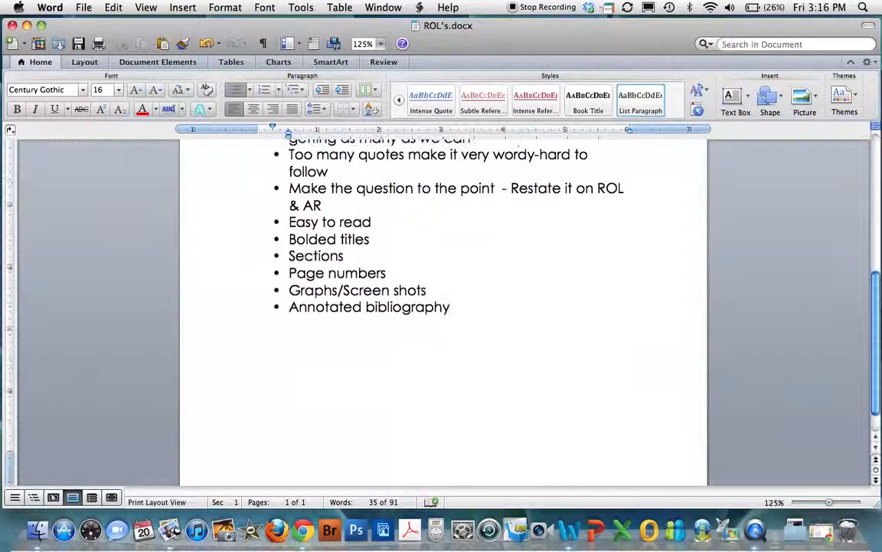
{"action": "scroll", "coordinate": [444, 307], "scroll_direction": "up", "scroll_amount": 10}
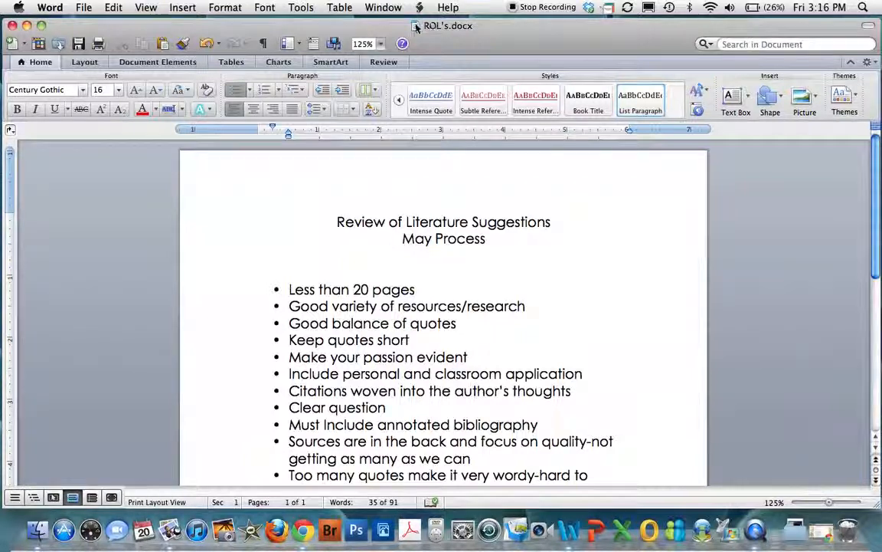
{"action": "left_click", "coordinate": [83, 7]}
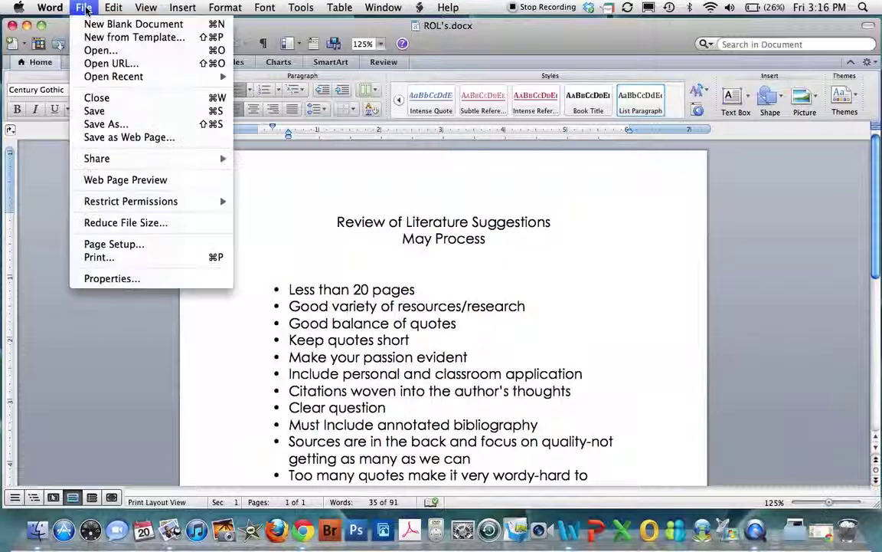
{"action": "left_click", "coordinate": [107, 124]}
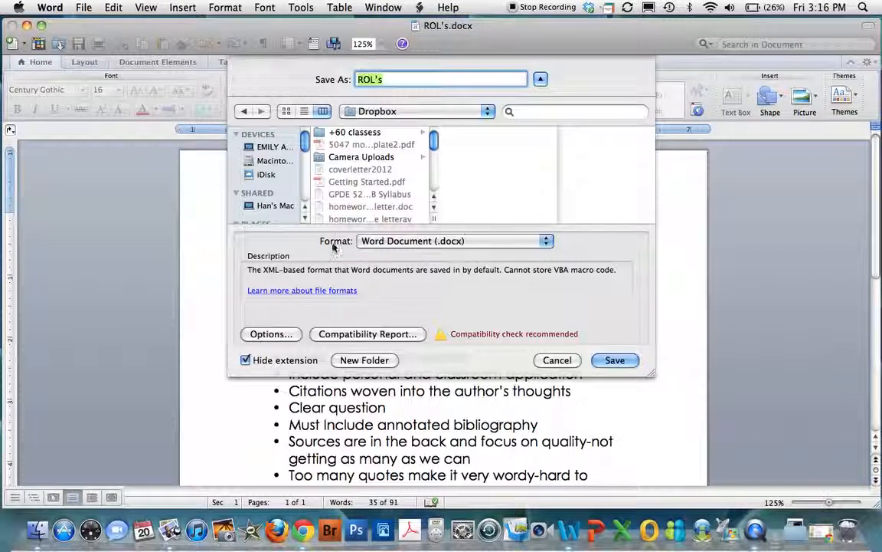
{"action": "left_click", "coordinate": [490, 241]}
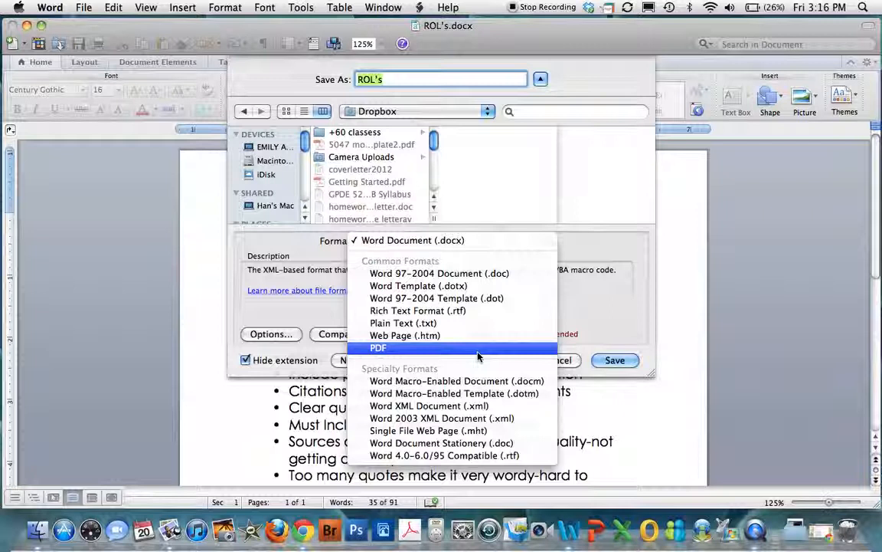
{"action": "left_click", "coordinate": [478, 354]}
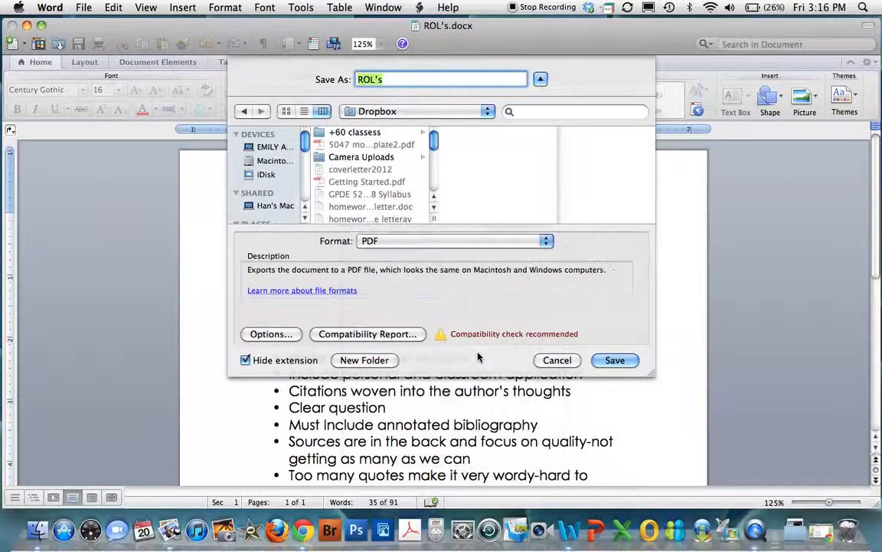
{"action": "left_click", "coordinate": [557, 360]}
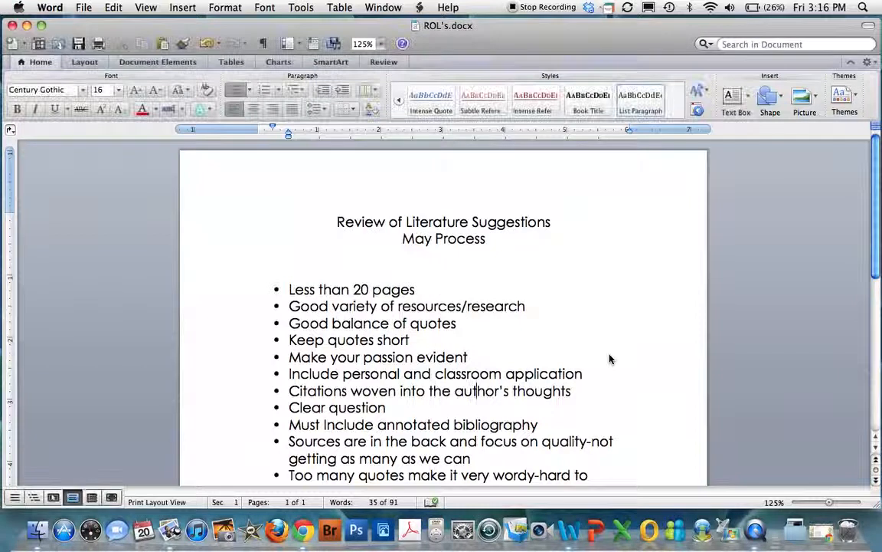
Step: Confirm ROL's.pdf sits in the Dropbox folder, close Finder and Word, and restore the browser
{"action": "left_click", "coordinate": [590, 7]}
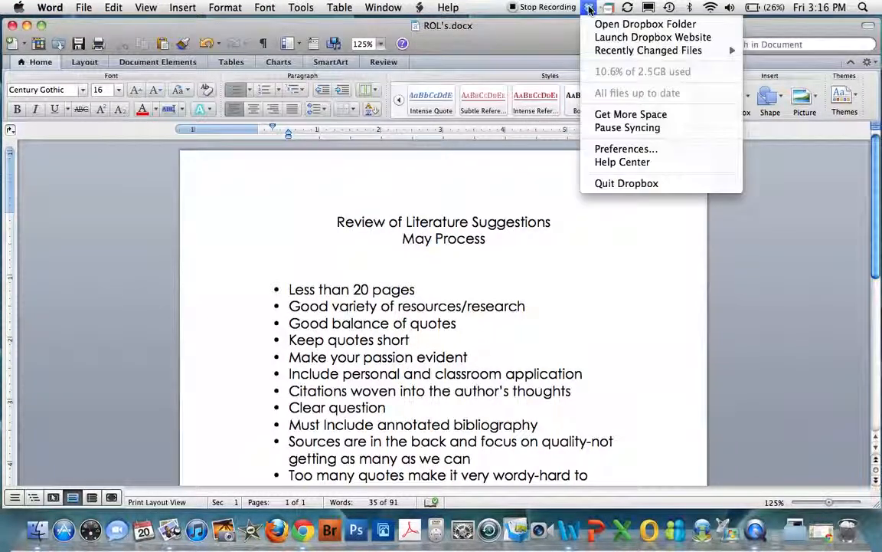
{"action": "left_click", "coordinate": [613, 31]}
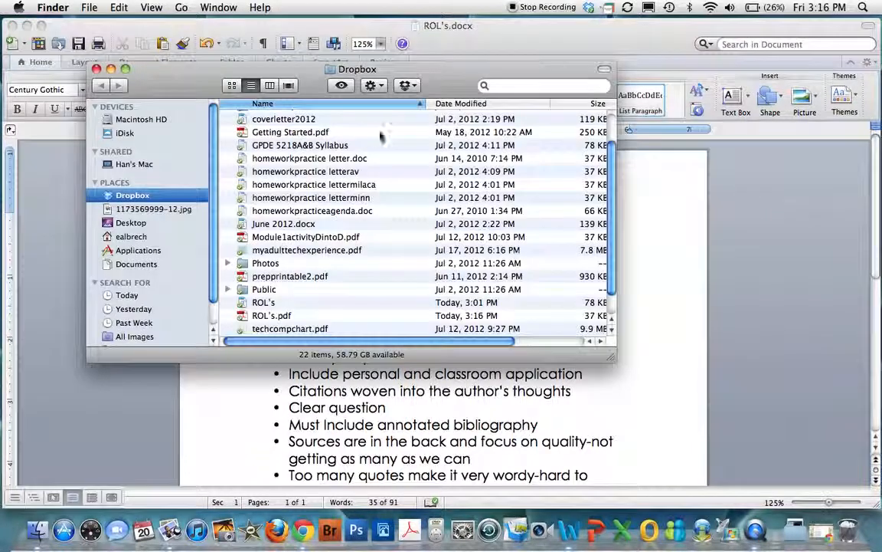
{"action": "scroll", "coordinate": [269, 184], "scroll_direction": "down", "scroll_amount": 1}
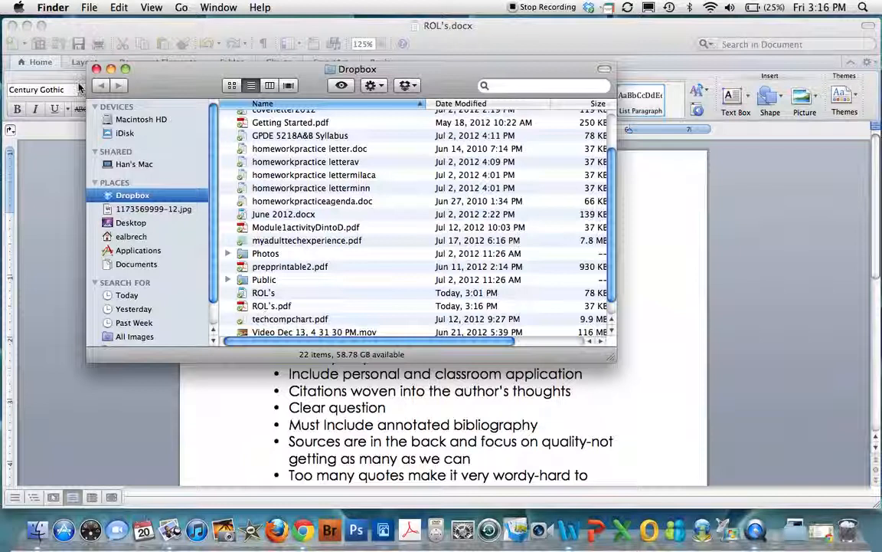
{"action": "left_click", "coordinate": [96, 69]}
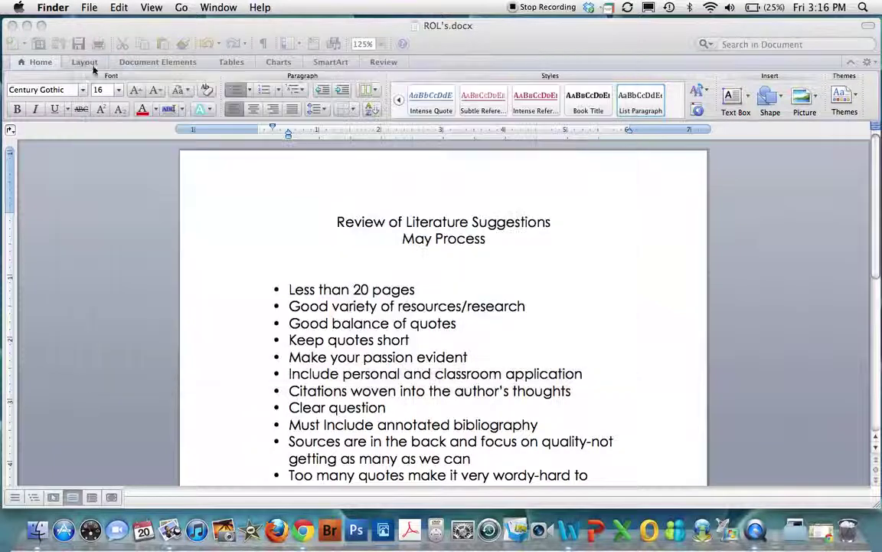
{"action": "left_click", "coordinate": [13, 25]}
{"action": "left_click", "coordinate": [798, 531]}
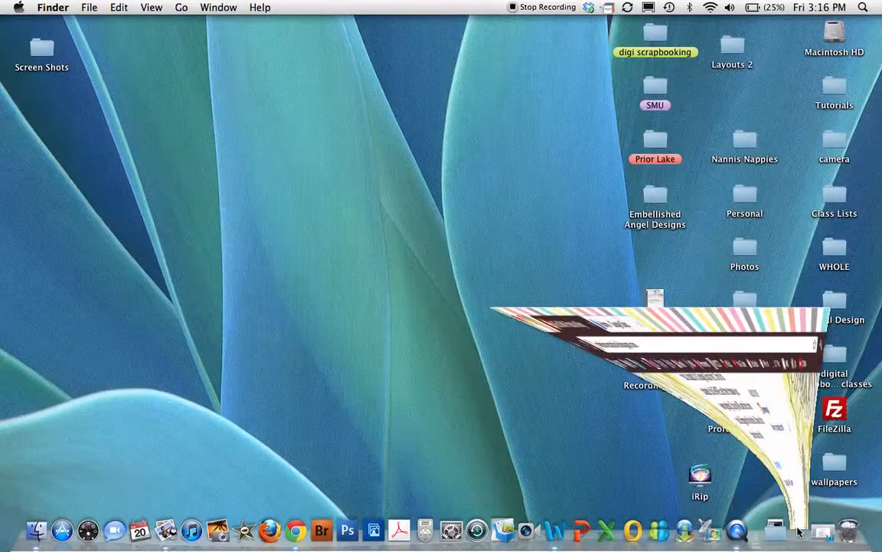
Step: Upload ROL's.pdf from the Dropbox folder into the Google Docs file list
{"action": "left_click", "coordinate": [260, 31]}
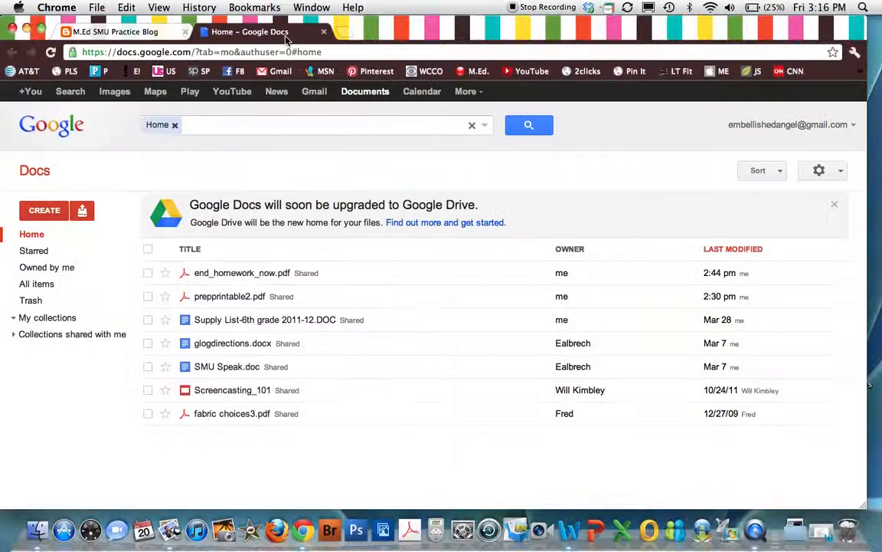
{"action": "left_click", "coordinate": [83, 211]}
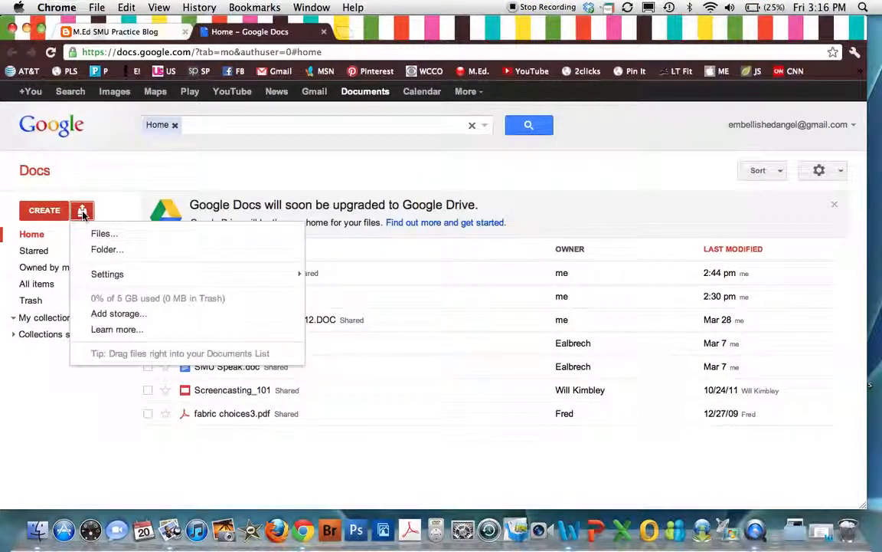
{"action": "left_click", "coordinate": [100, 233]}
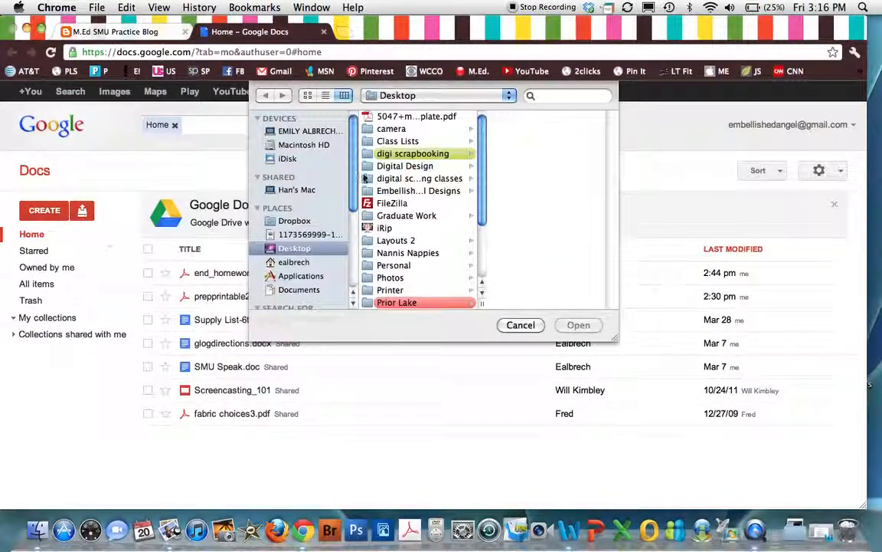
{"action": "left_click", "coordinate": [294, 221]}
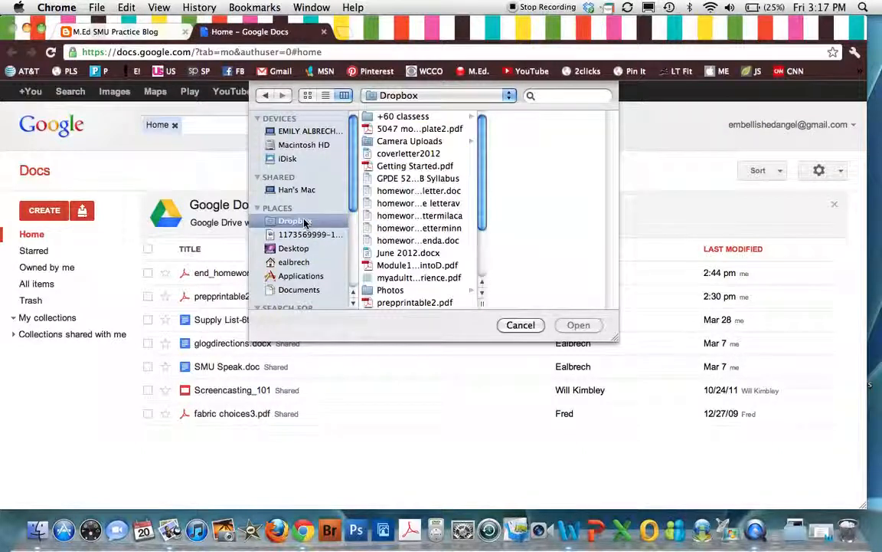
{"action": "scroll", "coordinate": [406, 174], "scroll_direction": "down", "scroll_amount": 3}
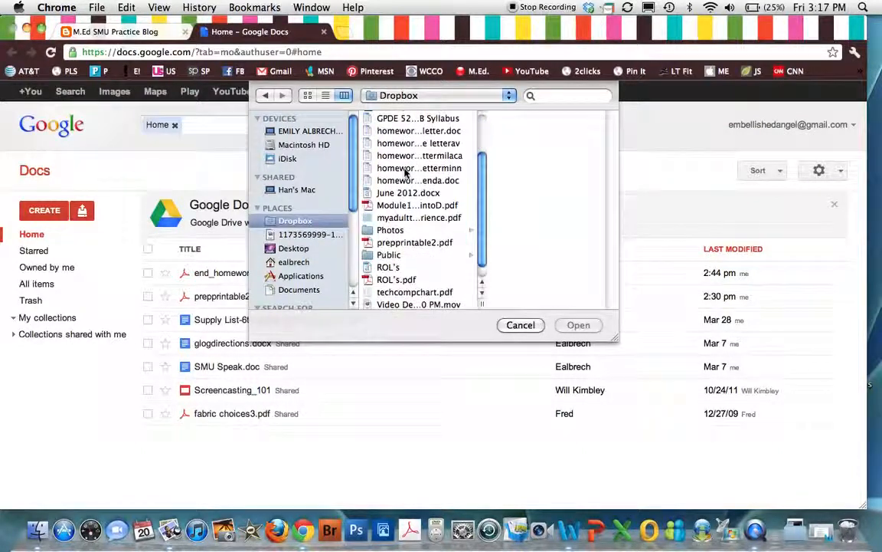
{"action": "left_click", "coordinate": [389, 279]}
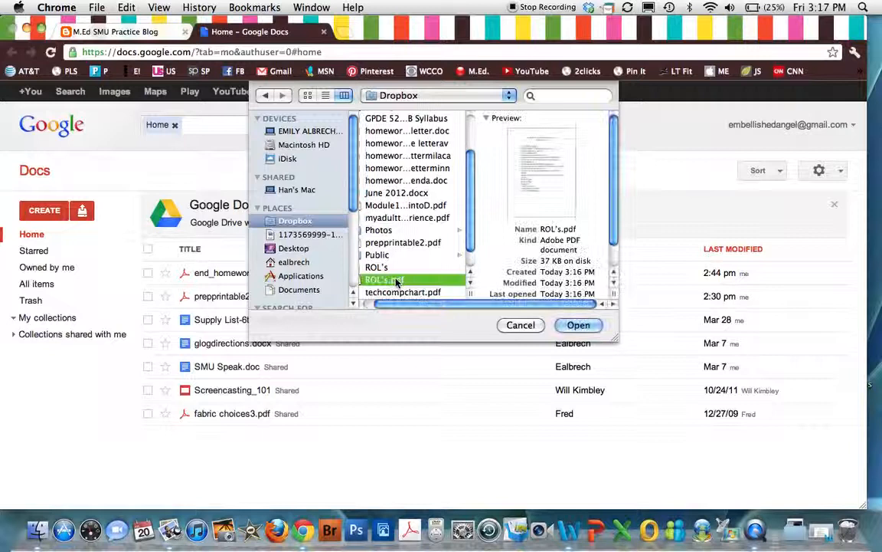
{"action": "left_click", "coordinate": [578, 325]}
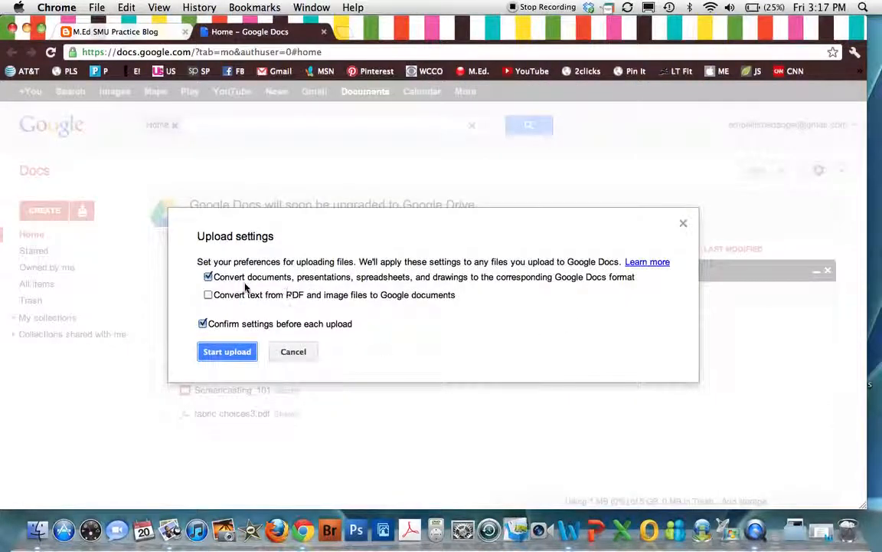
{"action": "left_click", "coordinate": [227, 351]}
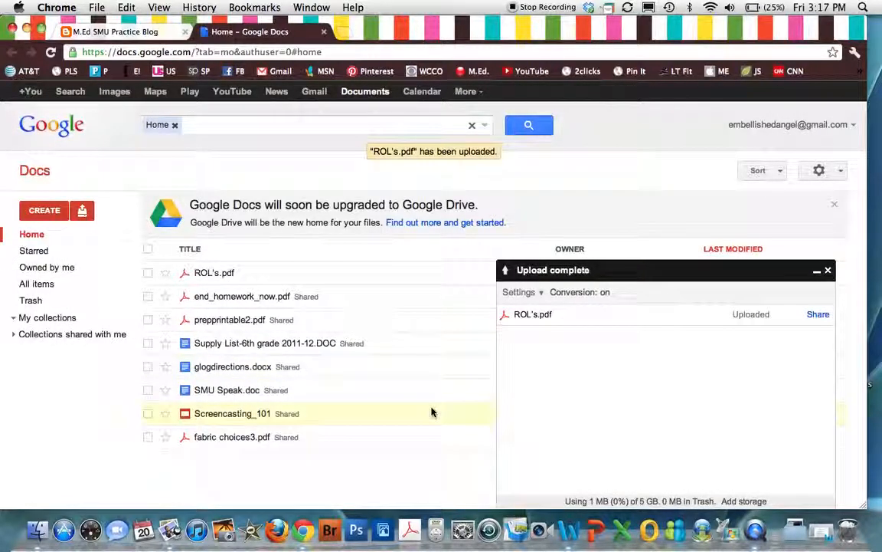
Step: Share ROL's.pdf so anyone with the link can view it, keeping view-only access
{"action": "left_click", "coordinate": [819, 315]}
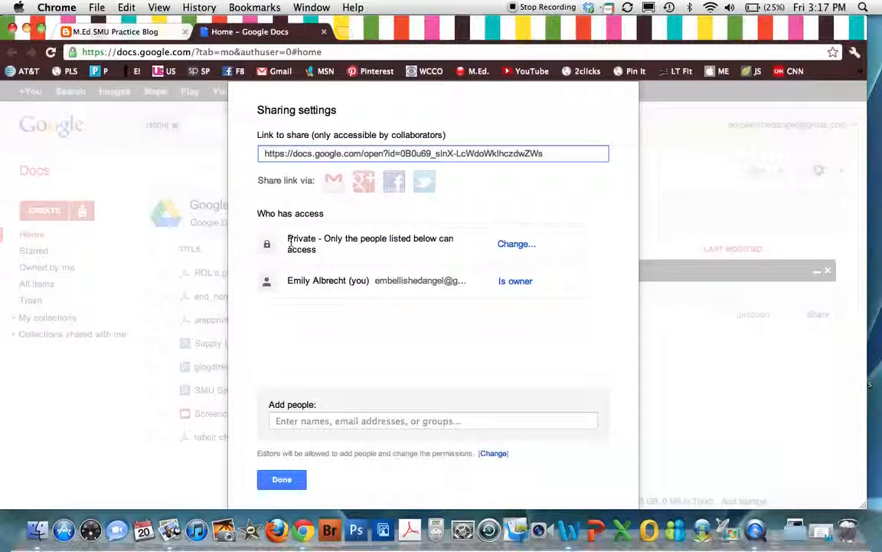
{"action": "left_click", "coordinate": [516, 244]}
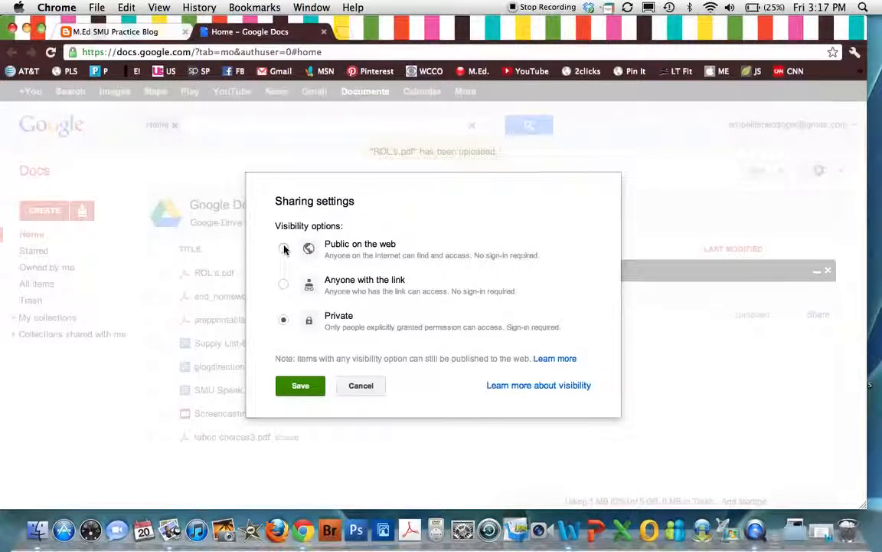
{"action": "left_click", "coordinate": [284, 284]}
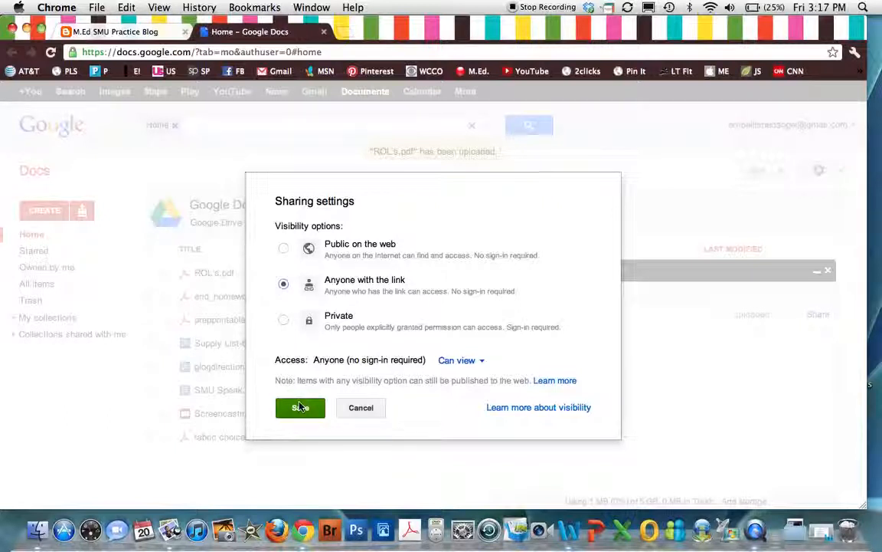
{"action": "left_click", "coordinate": [483, 361]}
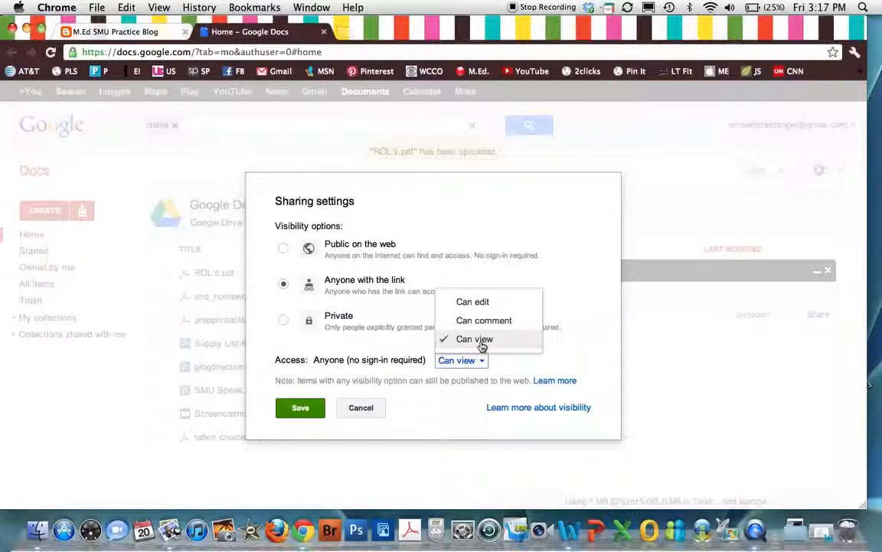
{"action": "left_click", "coordinate": [481, 341]}
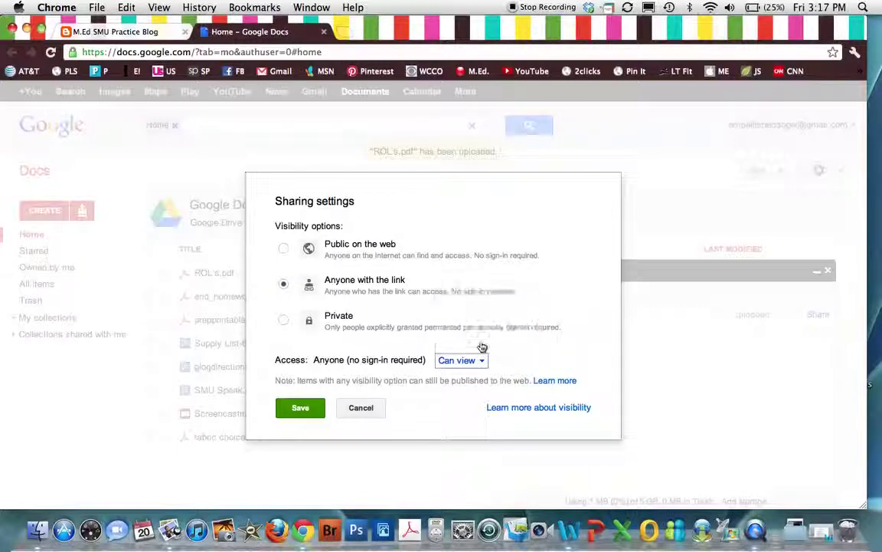
{"action": "left_click", "coordinate": [298, 411]}
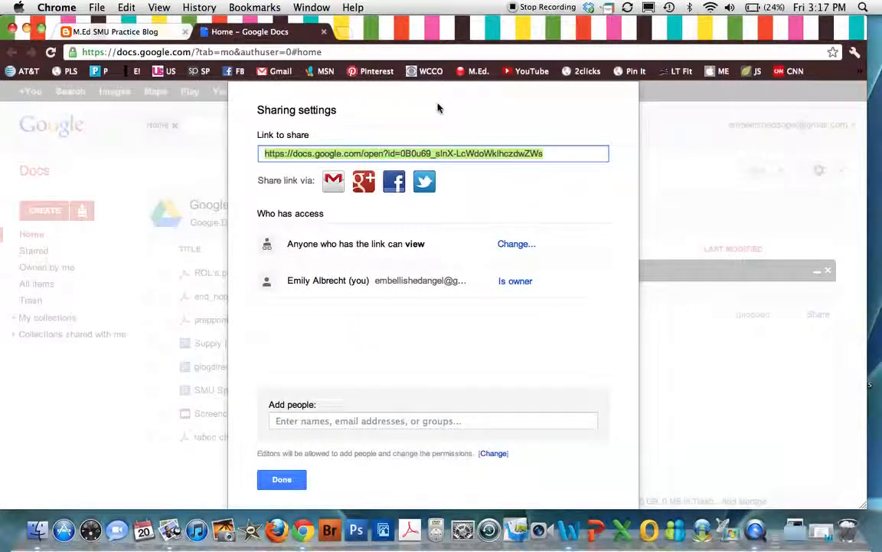
Step: Copy the ROL's.pdf share link from the Sharing settings
{"action": "right_click", "coordinate": [329, 157]}
{"action": "left_click", "coordinate": [360, 207]}
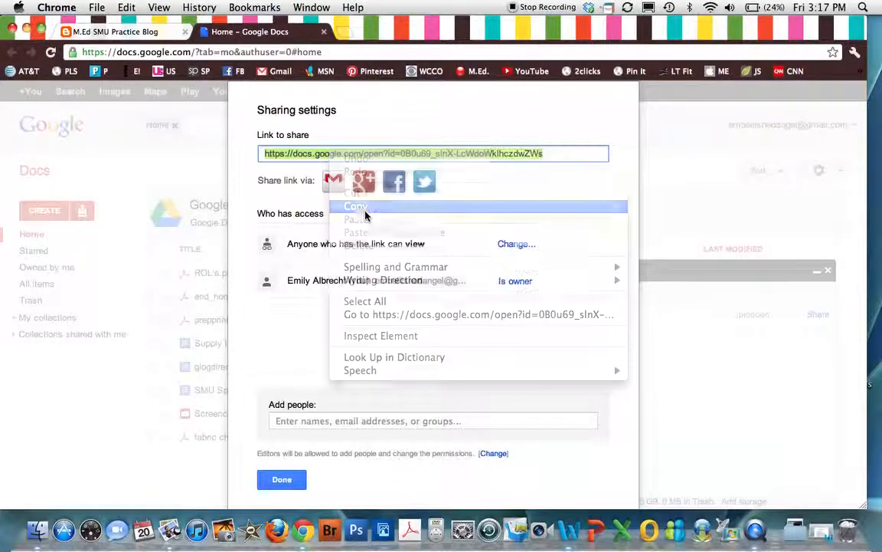
Step: Switch to the M.Ed SMU Practice Blog and start a blank new post
{"action": "left_click", "coordinate": [111, 32]}
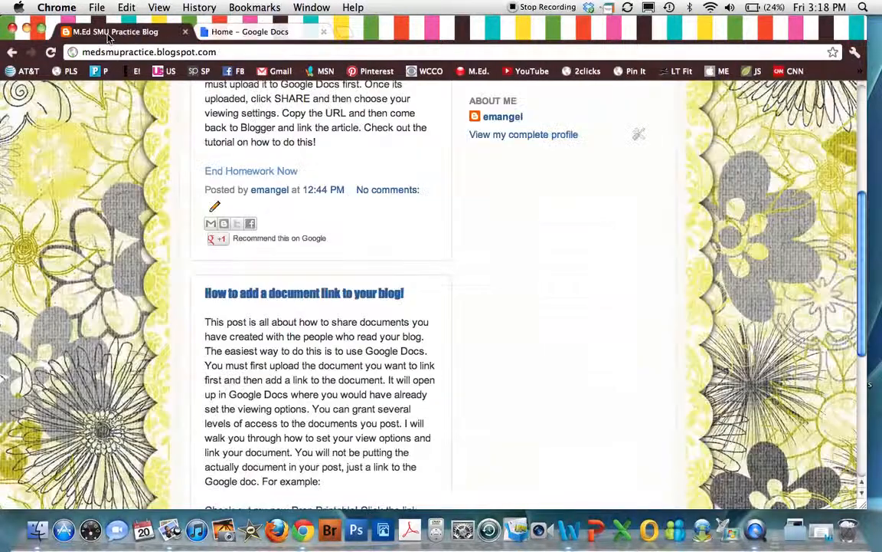
{"action": "scroll", "coordinate": [261, 258], "scroll_direction": "up", "scroll_amount": 8}
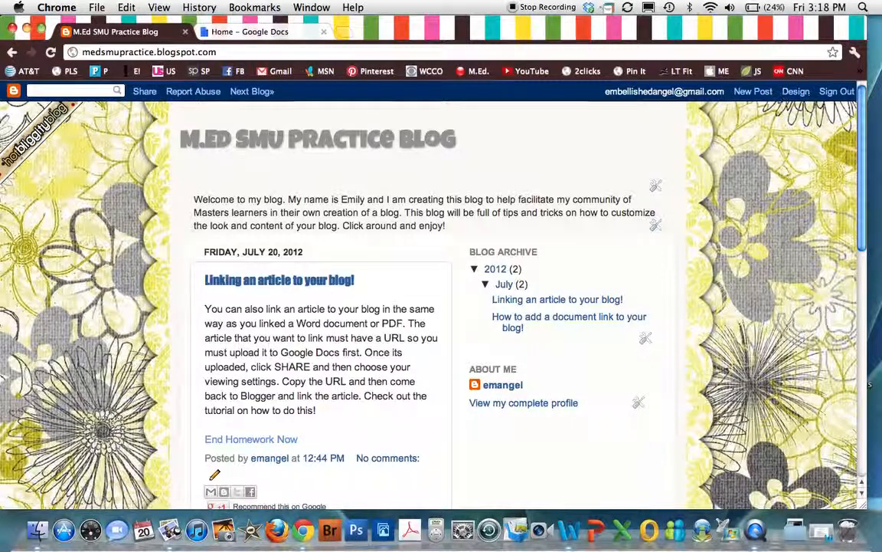
{"action": "left_click", "coordinate": [753, 91]}
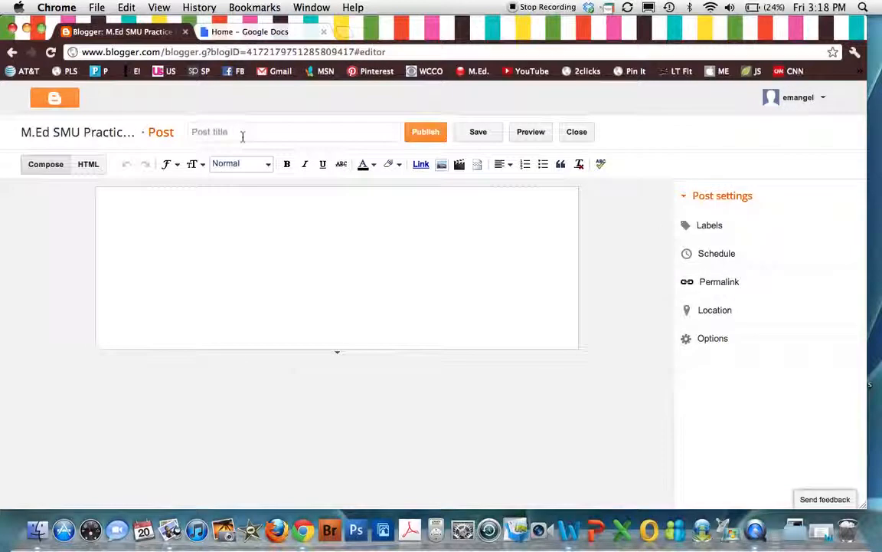
{"action": "type", "text": "Review"}
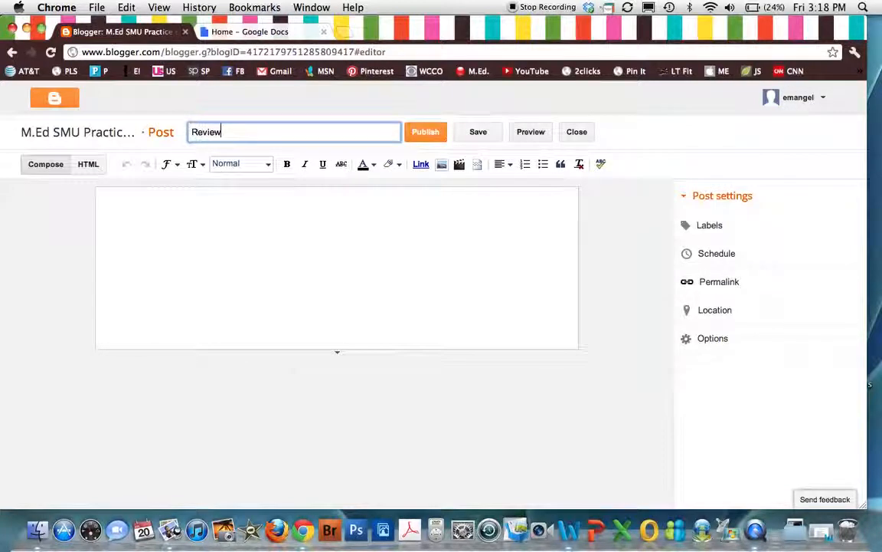
{"action": "type", "text": " of Literat"}
{"action": "type", "text": "ure Suggestio"}
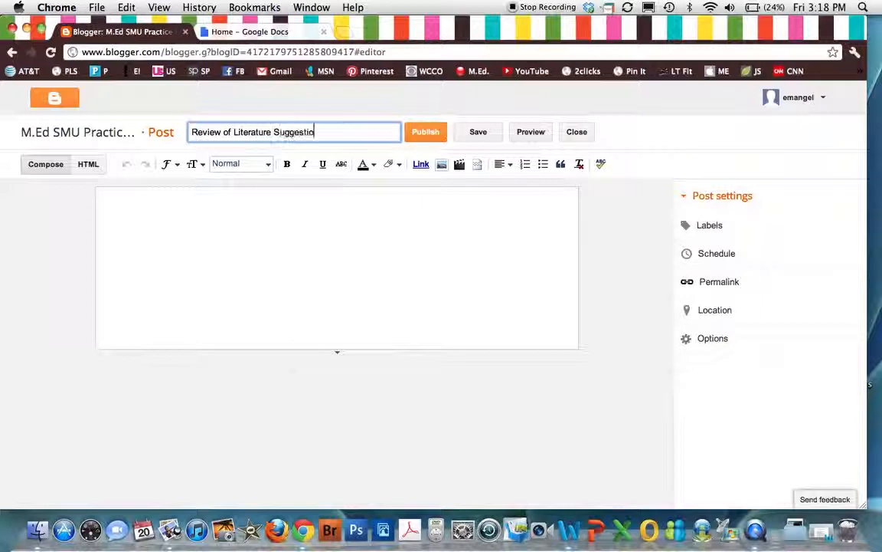
{"action": "type", "text": "ns"}
Step: Write the intro sentence and a Suggestions line in the post body, fixing a typo
{"action": "left_click", "coordinate": [144, 212]}
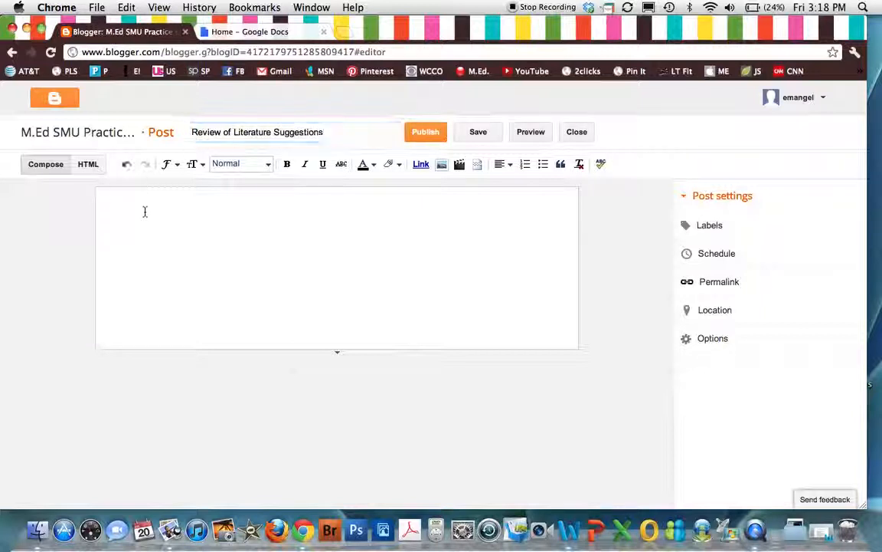
{"action": "type", "text": "Here is our list of"}
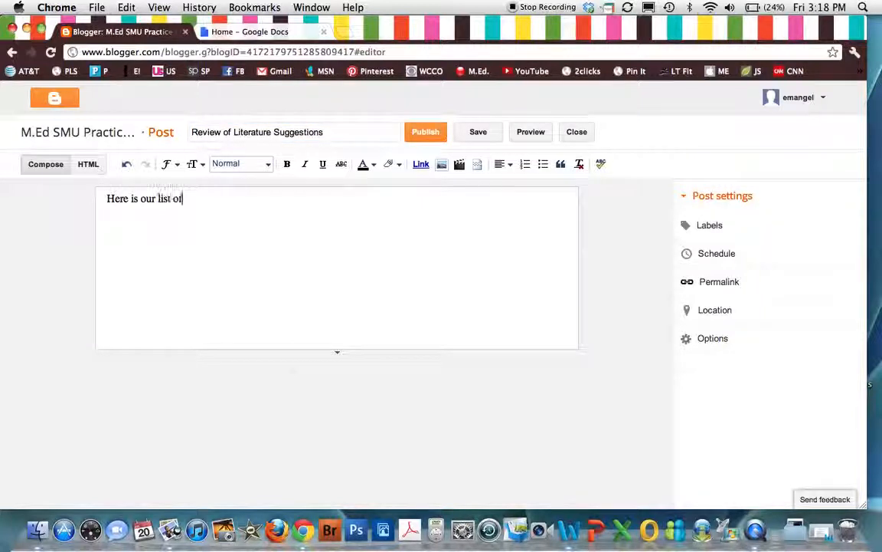
{"action": "type", "text": " suggestions for "}
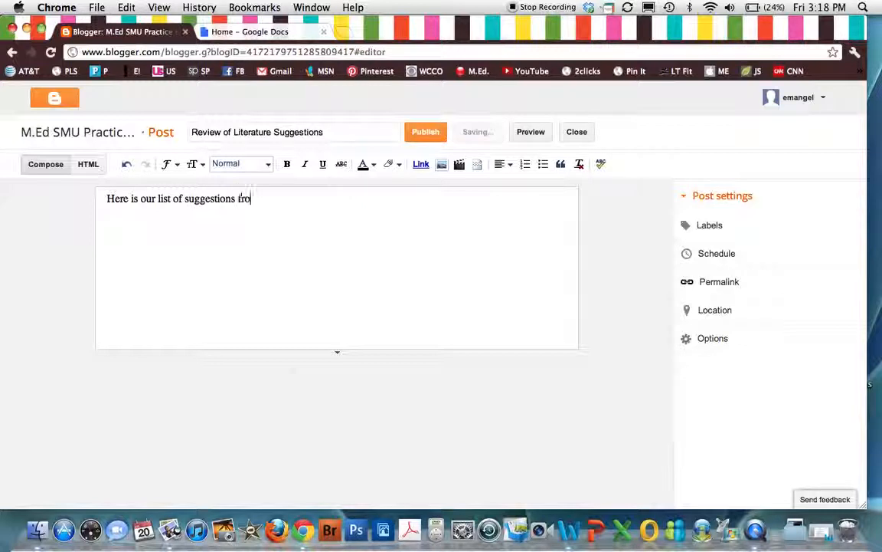
{"action": "type", "text": "when"}
{"action": "key", "text": "BackSpace"}
{"action": "type", "text": "you are w"}
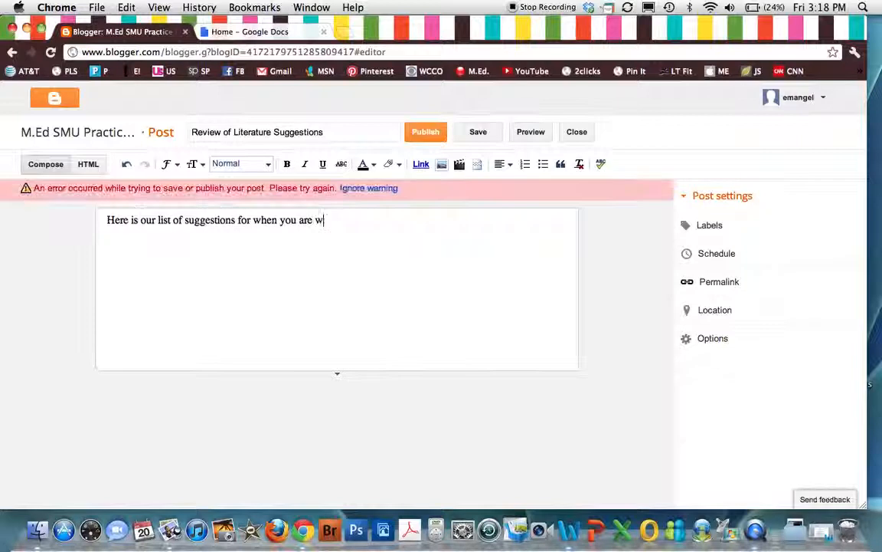
{"action": "type", "text": "rti"}
{"action": "key", "text": "BackSpace"}
{"action": "type", "text": "i"}
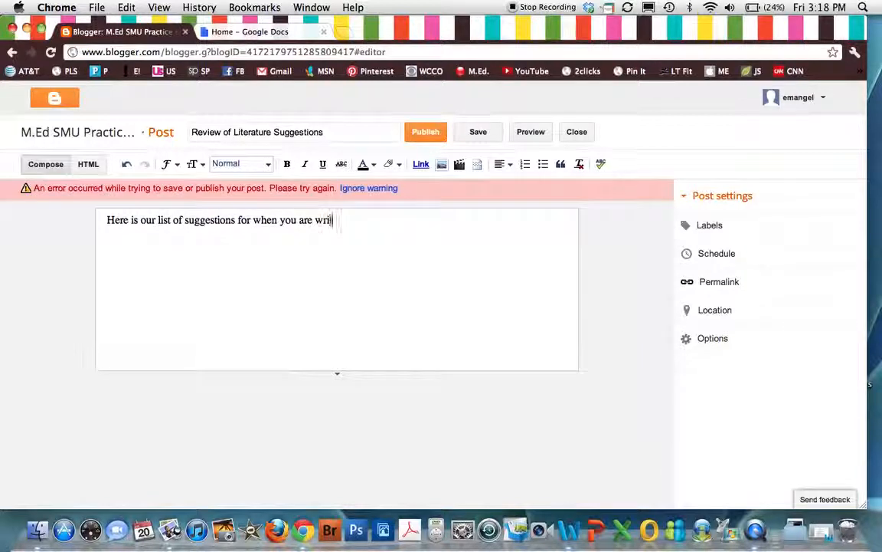
{"action": "type", "text": "ting  your"}
{"action": "type", "text": " review of litera"}
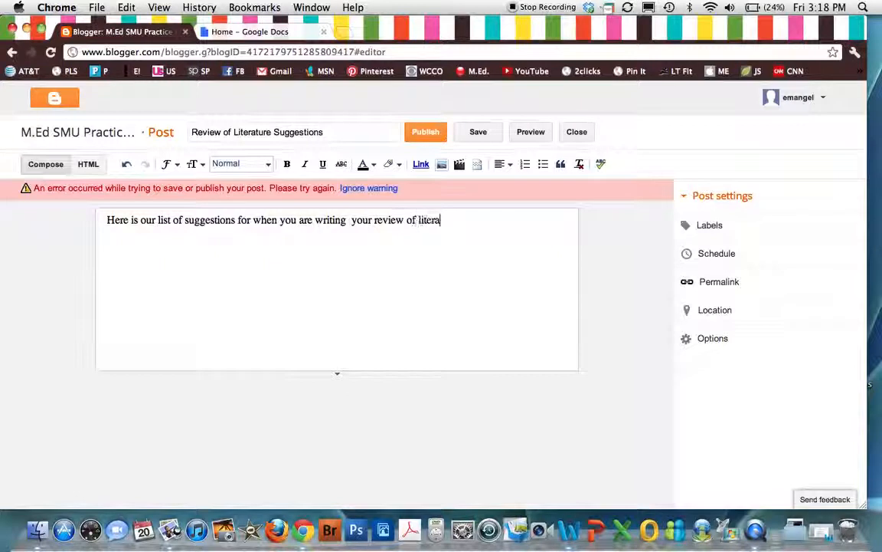
{"action": "type", "text": "ture. Su"}
{"action": "type", "text": "ggestio"}
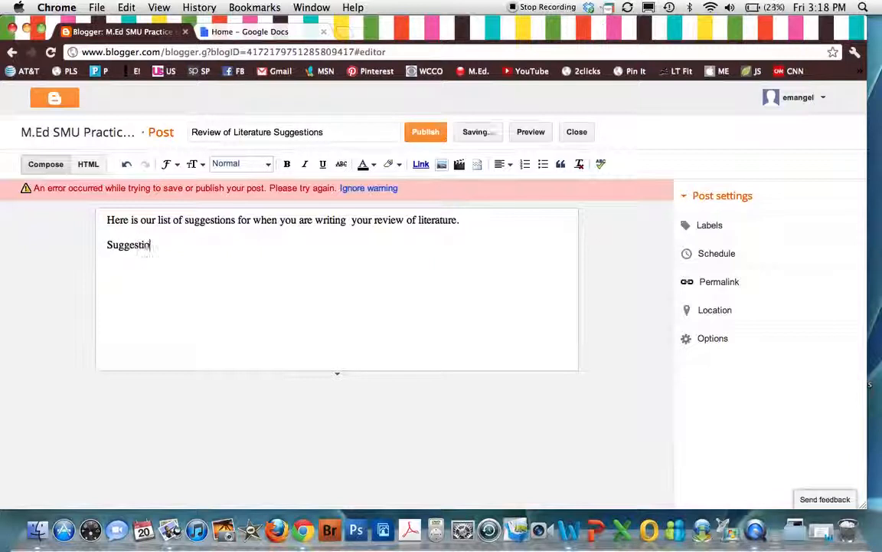
{"action": "type", "text": "ns"}
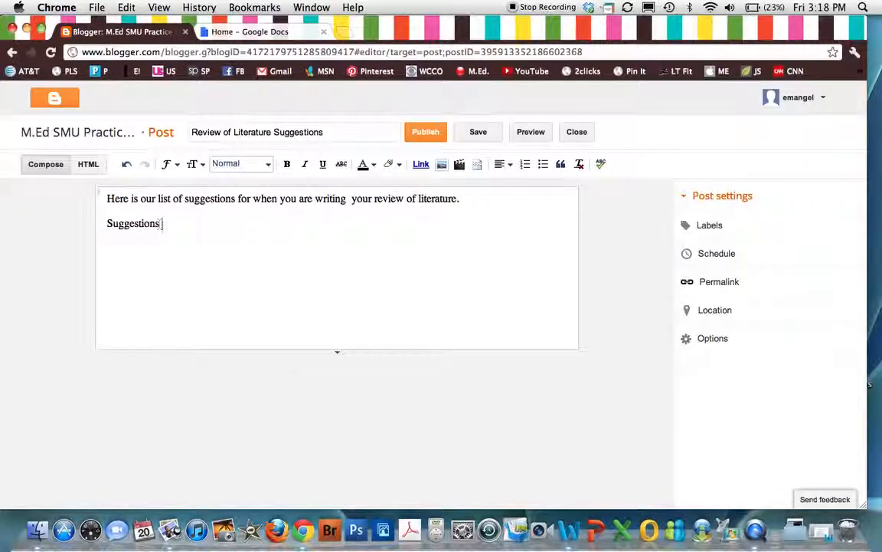
Step: Link the word Suggestions to the copied Google Docs address of ROL's.pdf
{"action": "left_click_drag", "start_coordinate": [164, 223], "coordinate": [106, 223]}
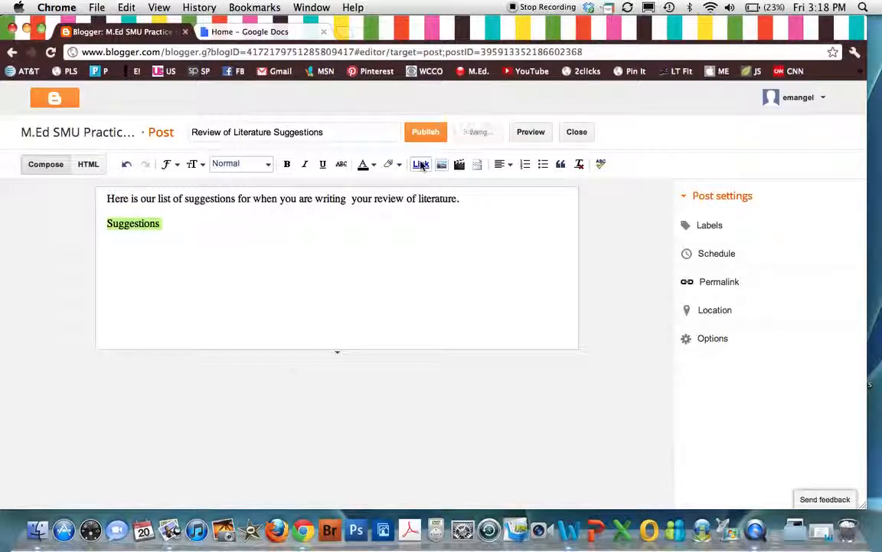
{"action": "left_click", "coordinate": [421, 164]}
{"action": "left_click", "coordinate": [421, 164]}
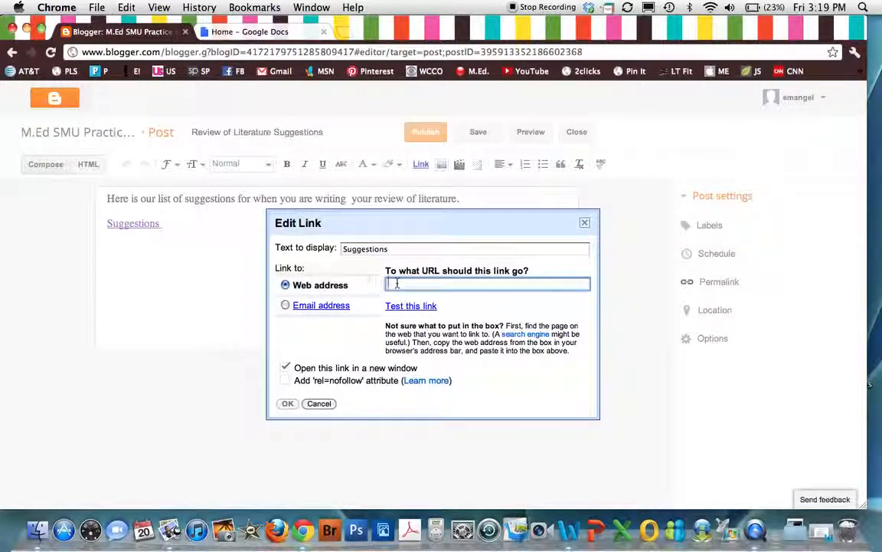
{"action": "right_click", "coordinate": [396, 284]}
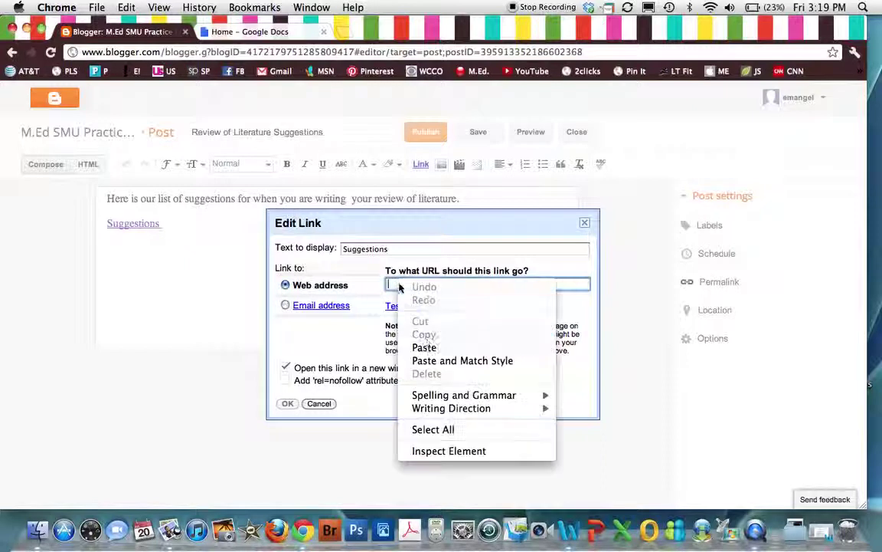
{"action": "left_click", "coordinate": [427, 348]}
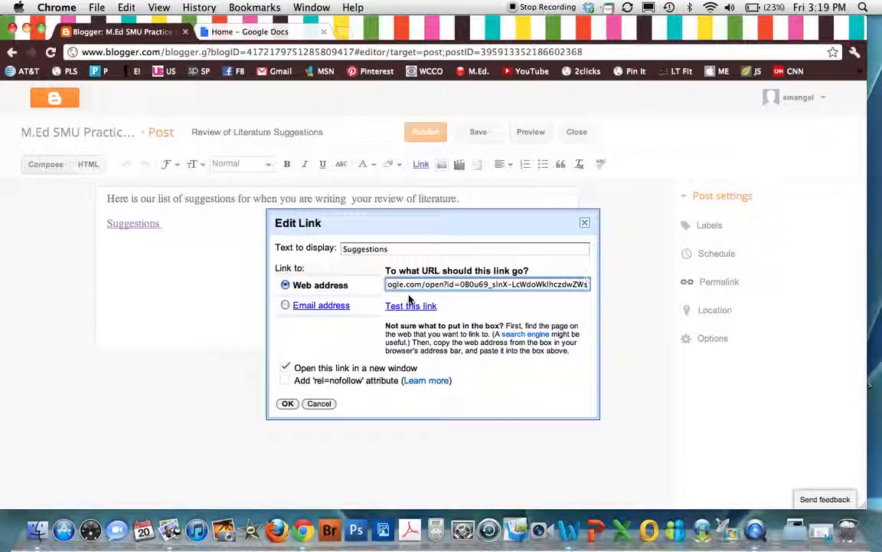
{"action": "left_click", "coordinate": [287, 405]}
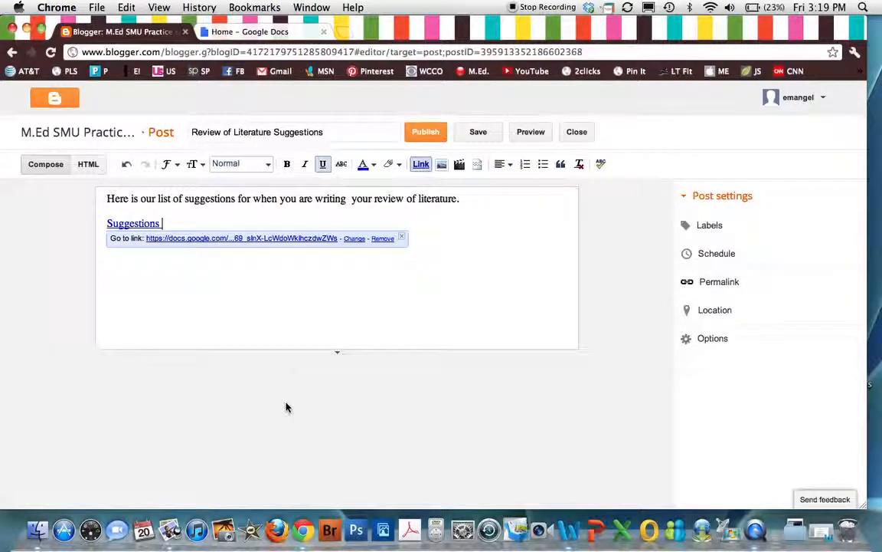
Step: Dismiss the link popup, save the Review of Literature Suggestions post and publish it
{"action": "left_click", "coordinate": [478, 132]}
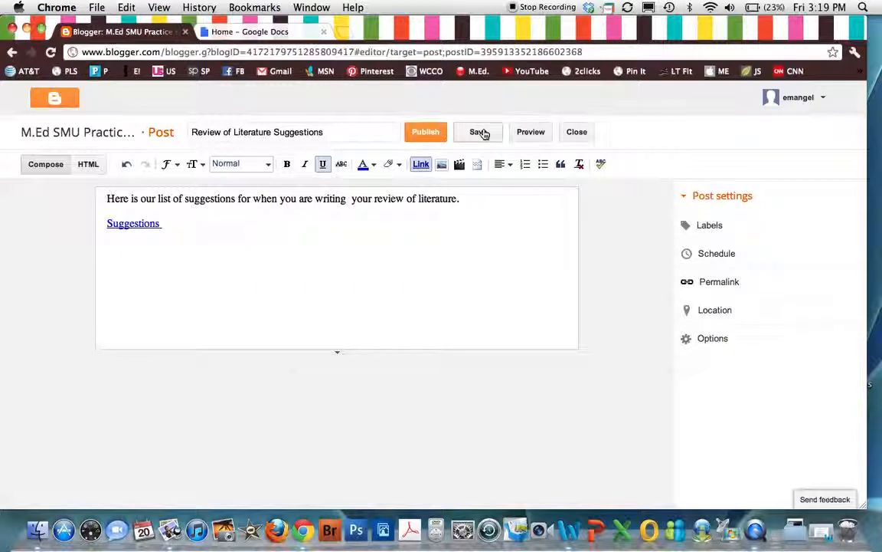
{"action": "left_click", "coordinate": [484, 133]}
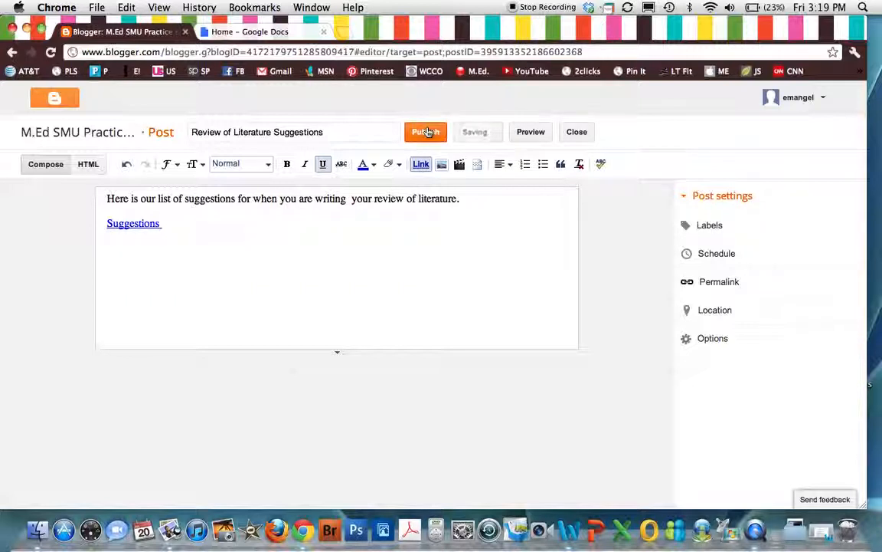
{"action": "left_click", "coordinate": [428, 132]}
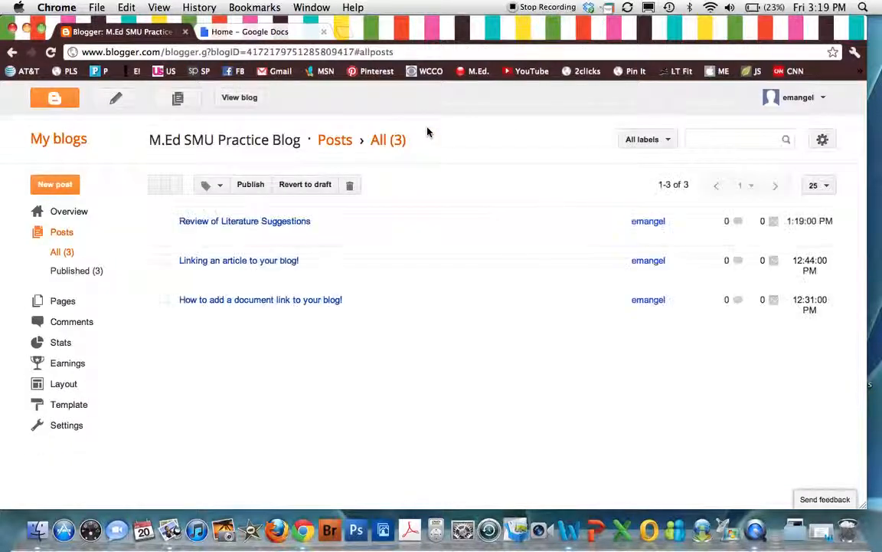
Step: View the live blog to check the newly published post and its Suggestions link
{"action": "left_click", "coordinate": [240, 97]}
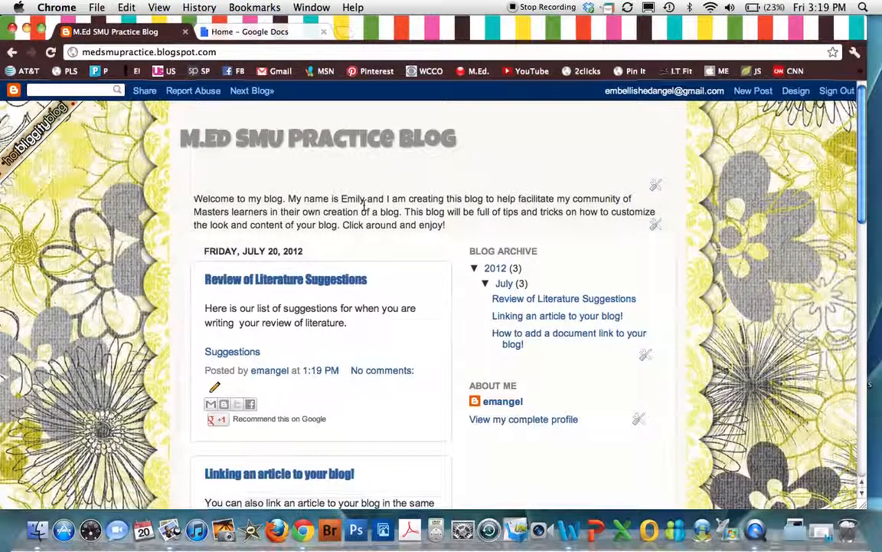
{"action": "scroll", "coordinate": [365, 207], "scroll_direction": "down", "scroll_amount": 4}
{"action": "scroll", "coordinate": [365, 206], "scroll_direction": "down", "scroll_amount": 3}
{"action": "scroll", "coordinate": [365, 207], "scroll_direction": "up", "scroll_amount": 4}
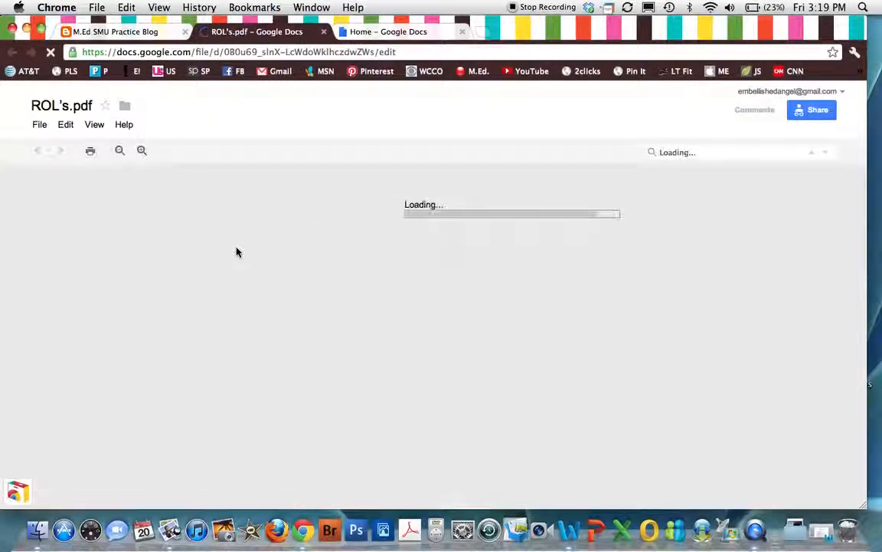
{"action": "scroll", "coordinate": [237, 251], "scroll_direction": "down", "scroll_amount": 5}
{"action": "scroll", "coordinate": [237, 251], "scroll_direction": "down", "scroll_amount": 3}
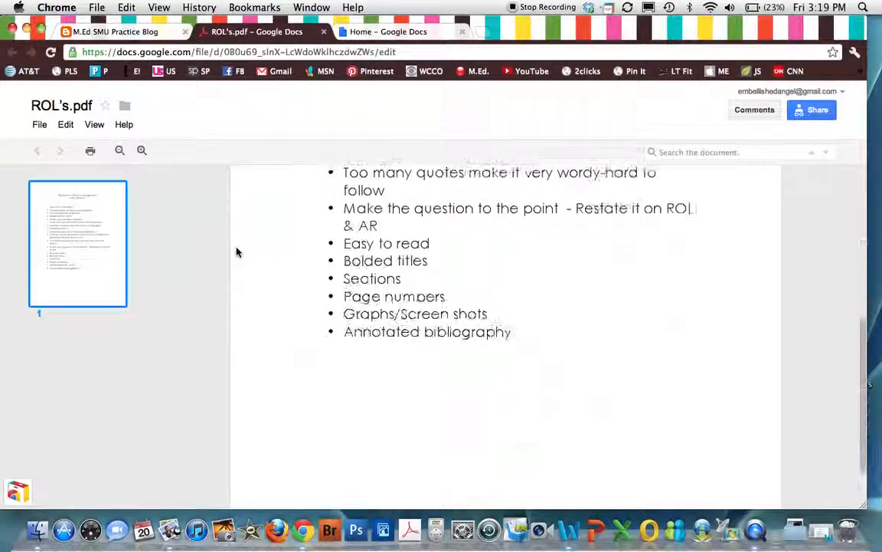
{"action": "scroll", "coordinate": [237, 251], "scroll_direction": "up", "scroll_amount": 8}
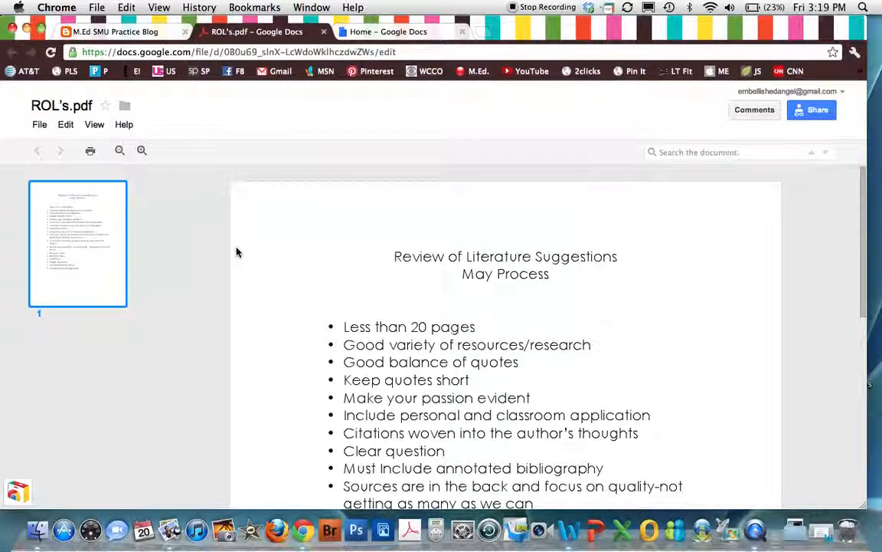